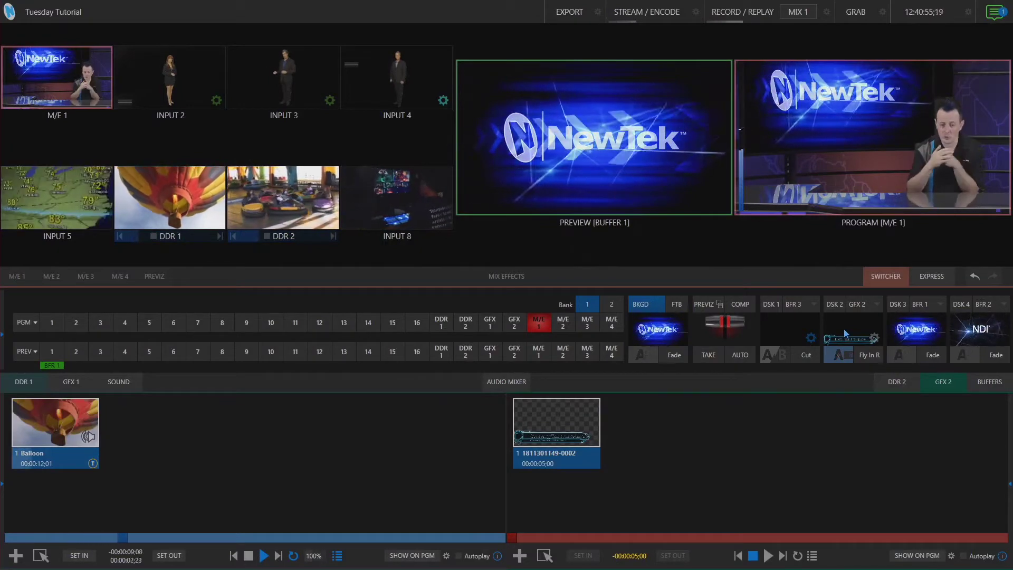
- Load Concentric Demo's Concentric Broadcast graphic into Buffer 3 and cut its lower third on air with DSK 1
left_click(990, 383)
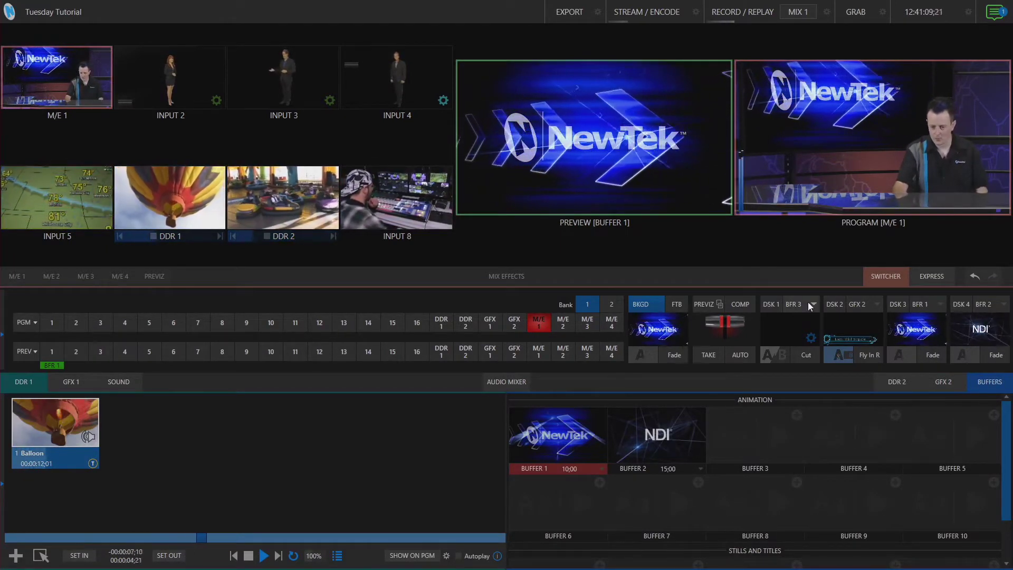
left_click(796, 413)
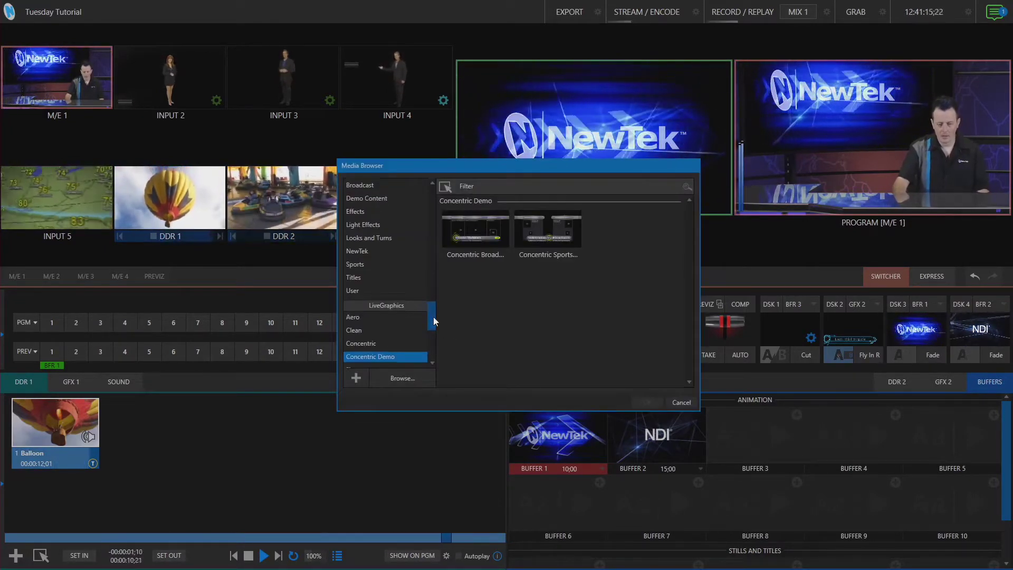
left_click_drag(432, 319, 436, 337)
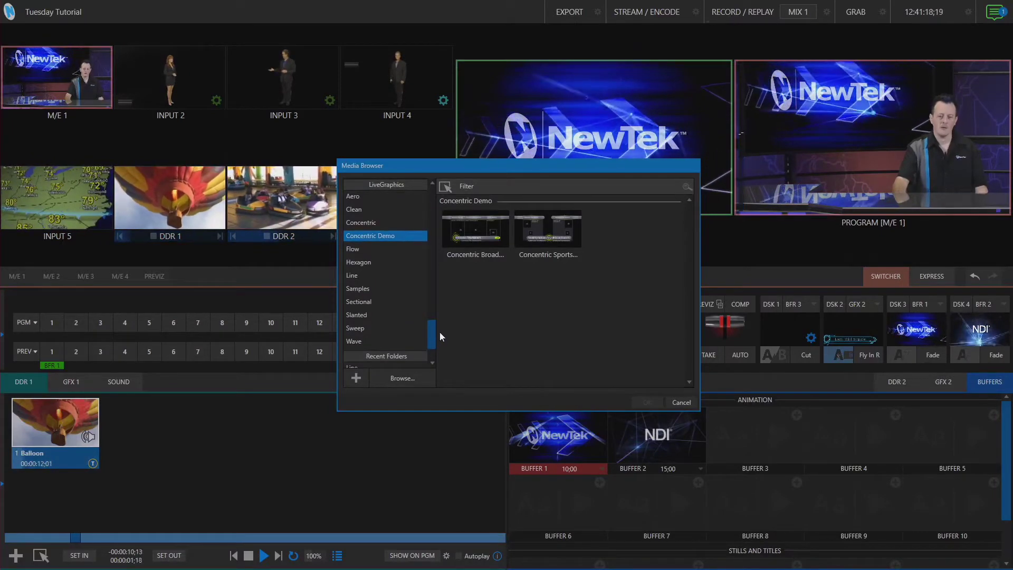
left_click(355, 198)
left_click(358, 209)
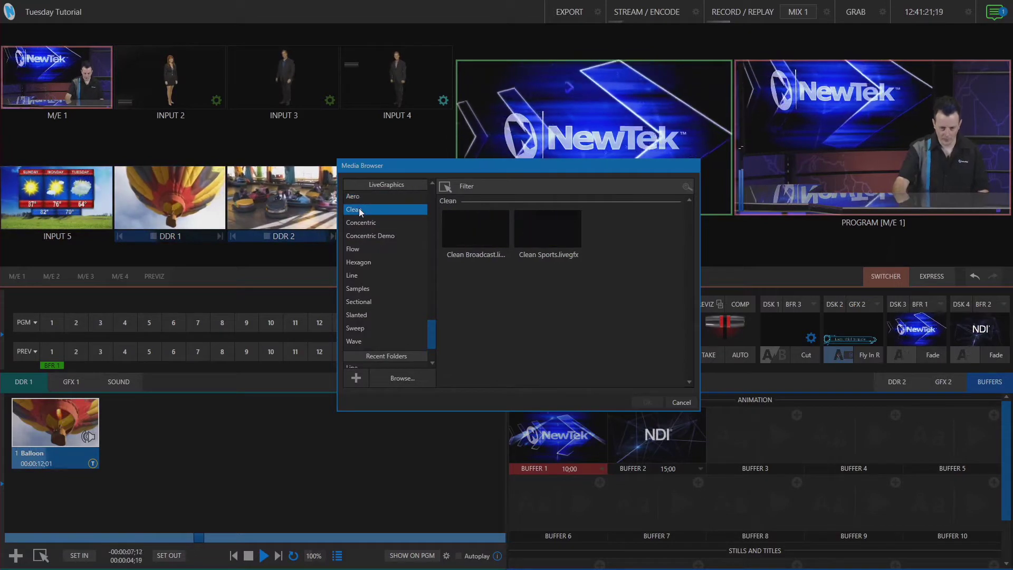
left_click(378, 236)
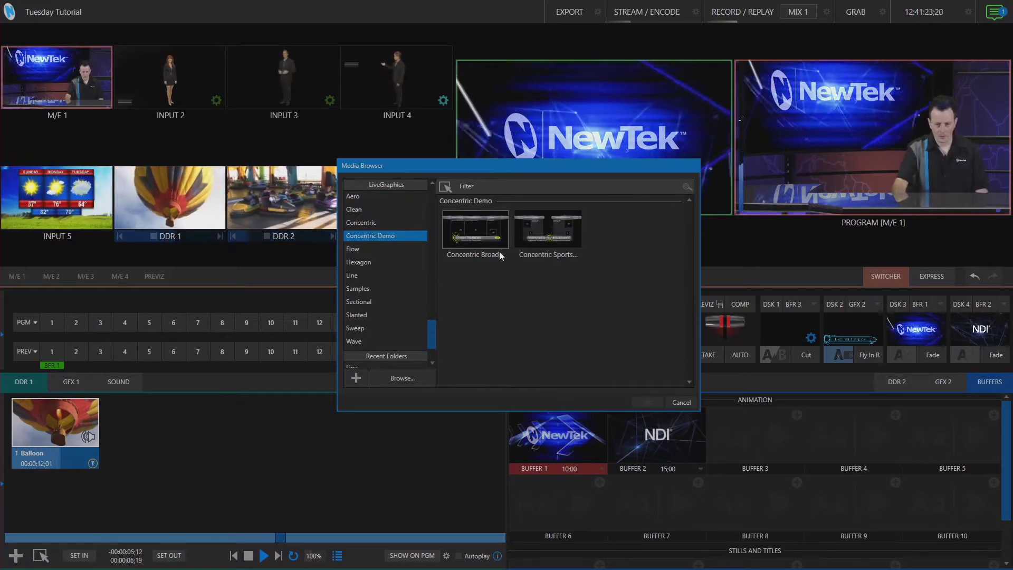
left_click(486, 235)
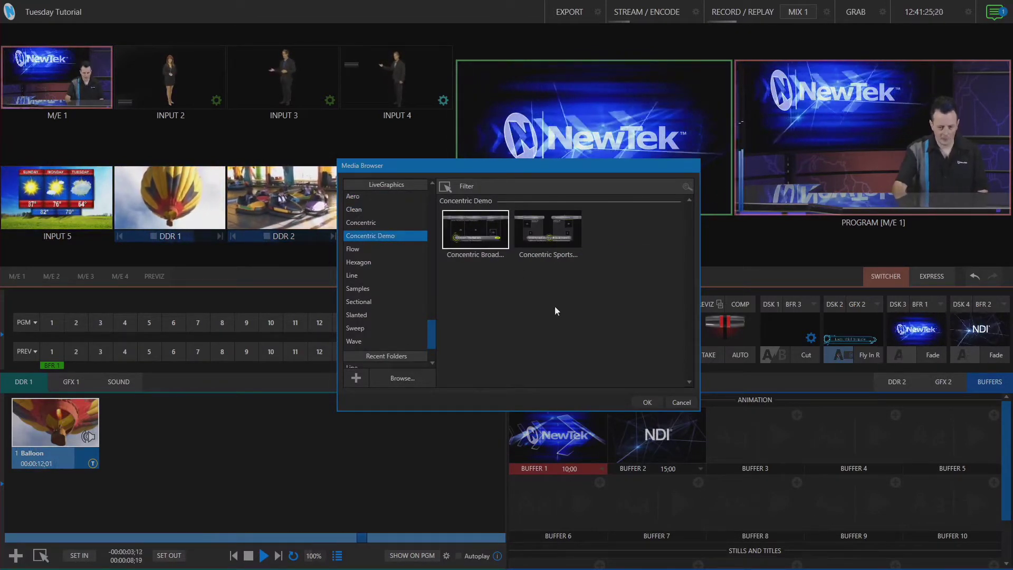
left_click(646, 403)
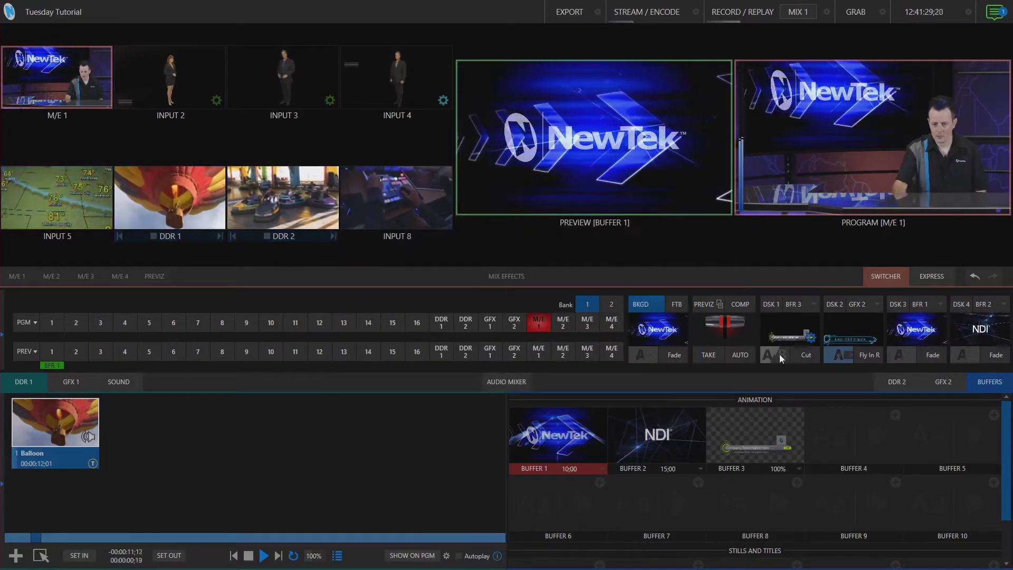
left_click(808, 355)
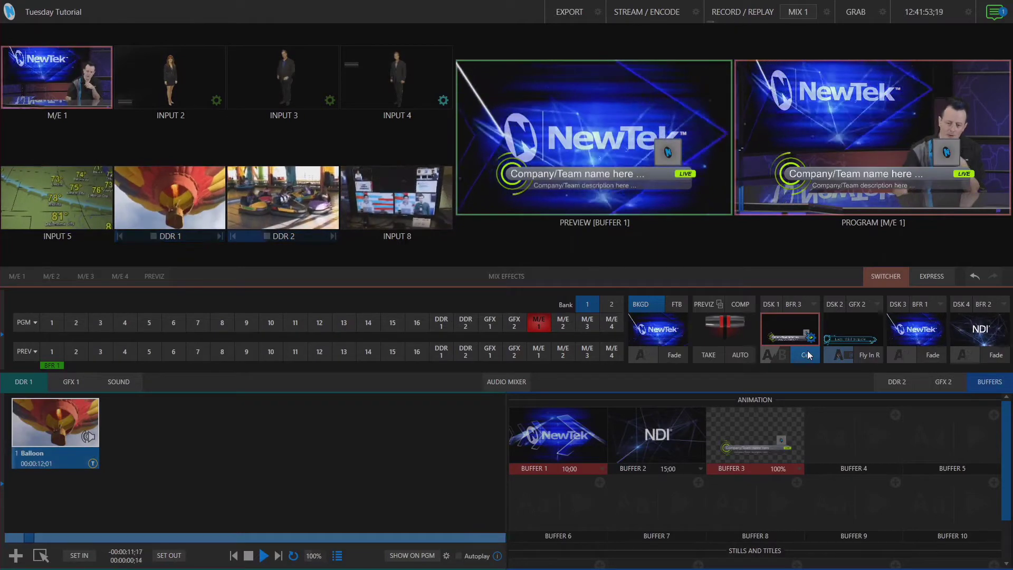
- Open Buffer 3's Concentric Broadcast lower third in the live graphics editor
mouse_move(742, 434)
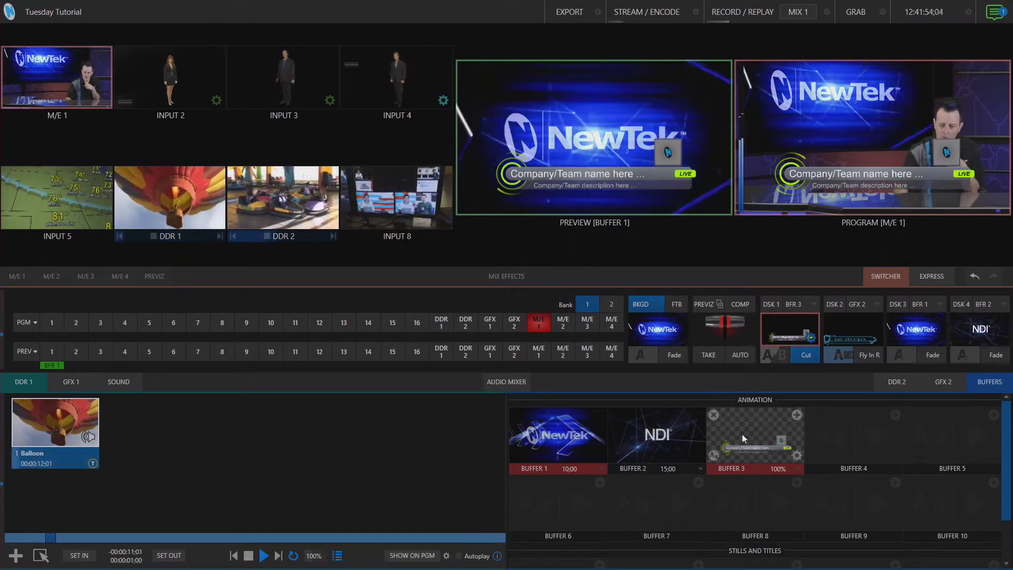
left_click(714, 455)
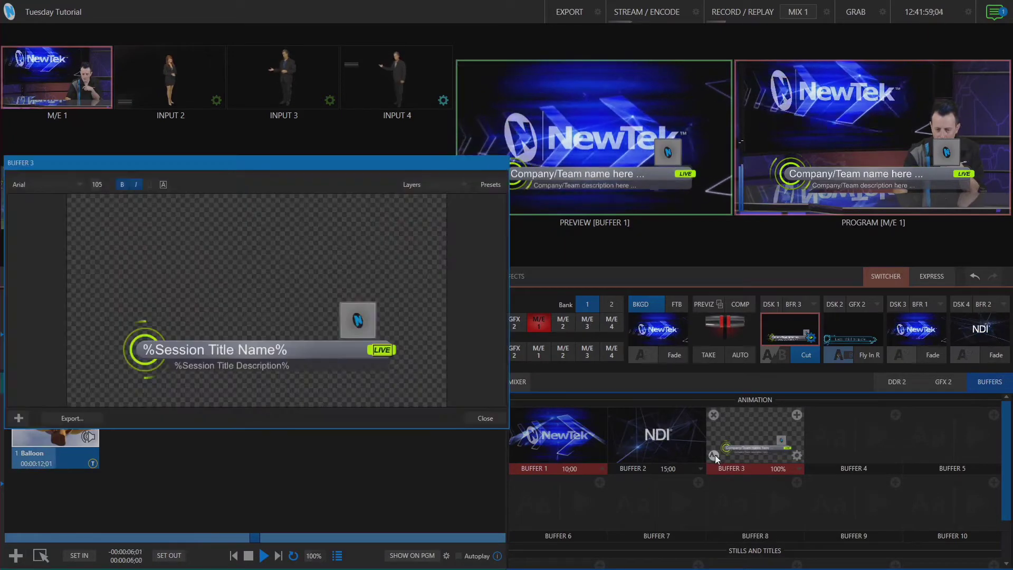
- Replace the title placeholders with the presenter's full name and 'Video Content Producer'
double_click(266, 350)
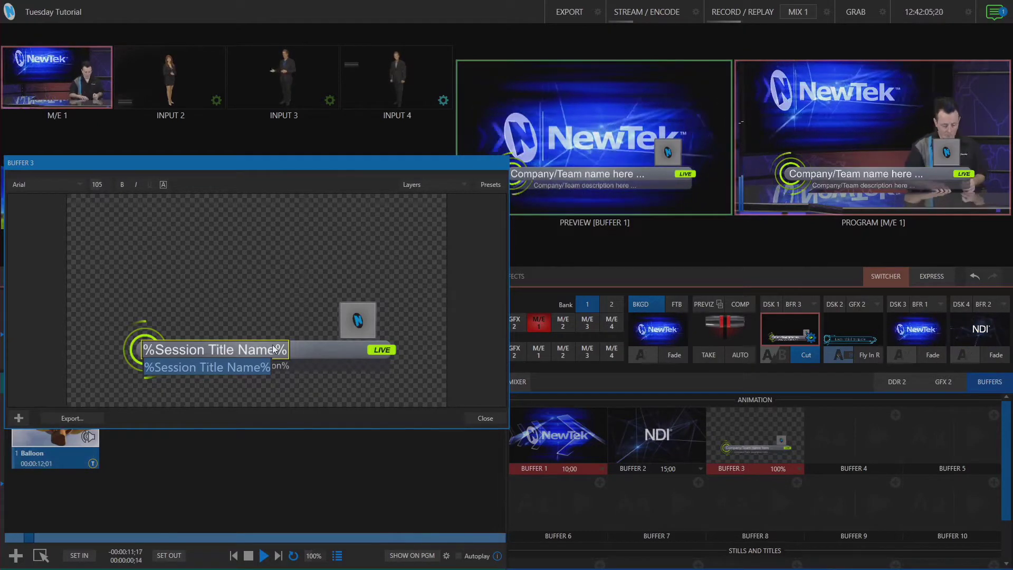
type("Richard")
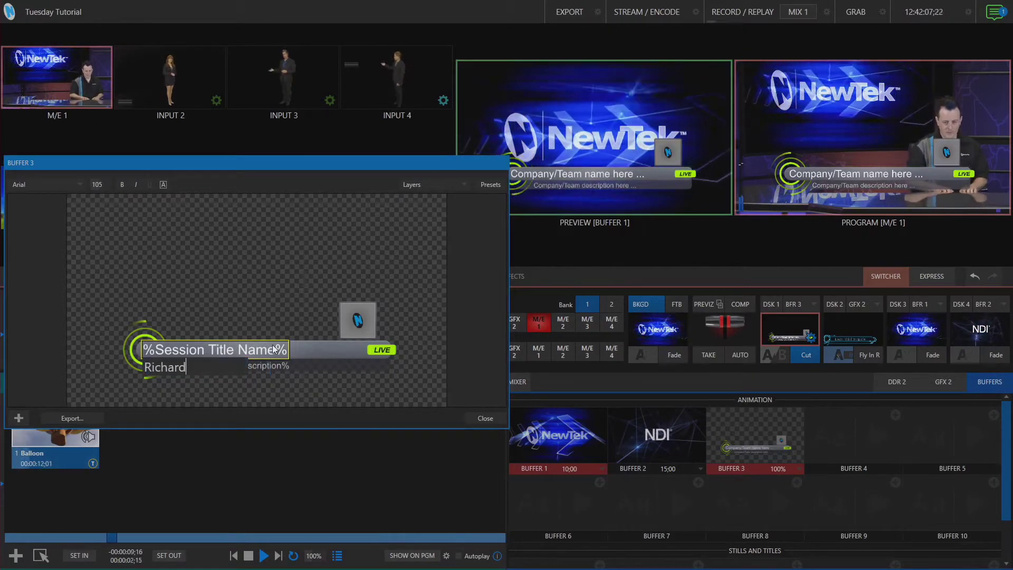
type(" Evans")
key("Return")
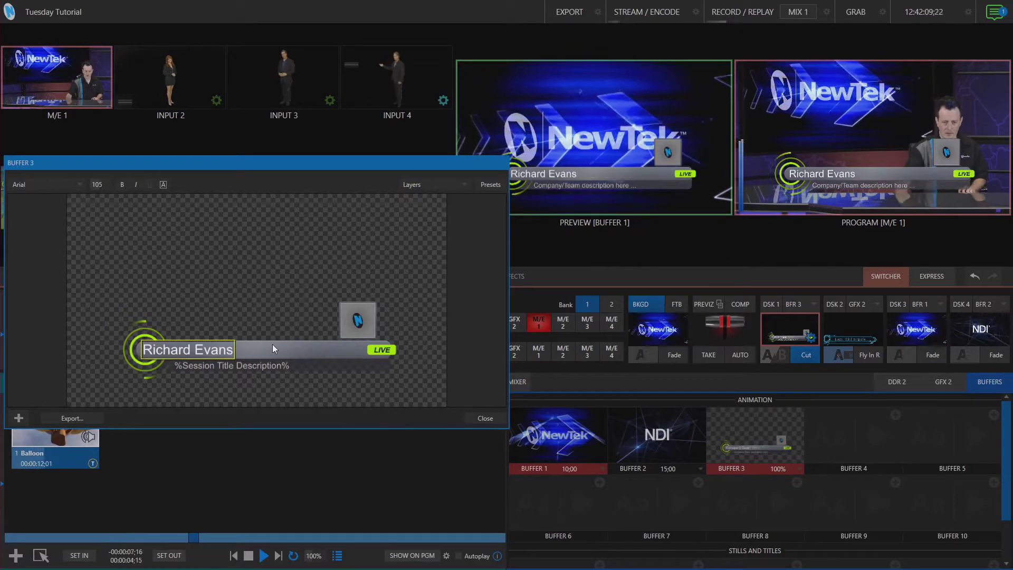
double_click(273, 363)
type("V")
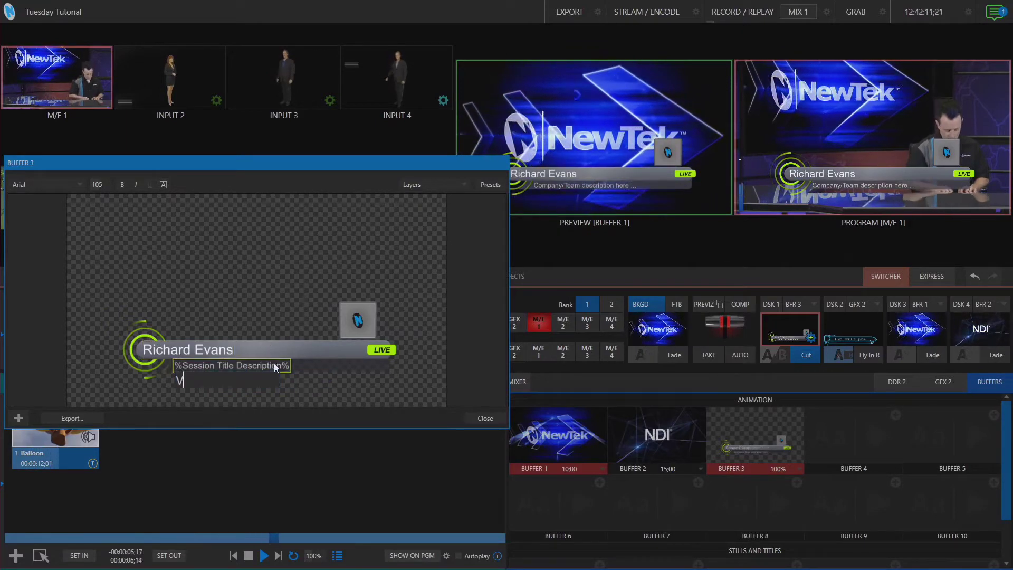
type("ideo Cont")
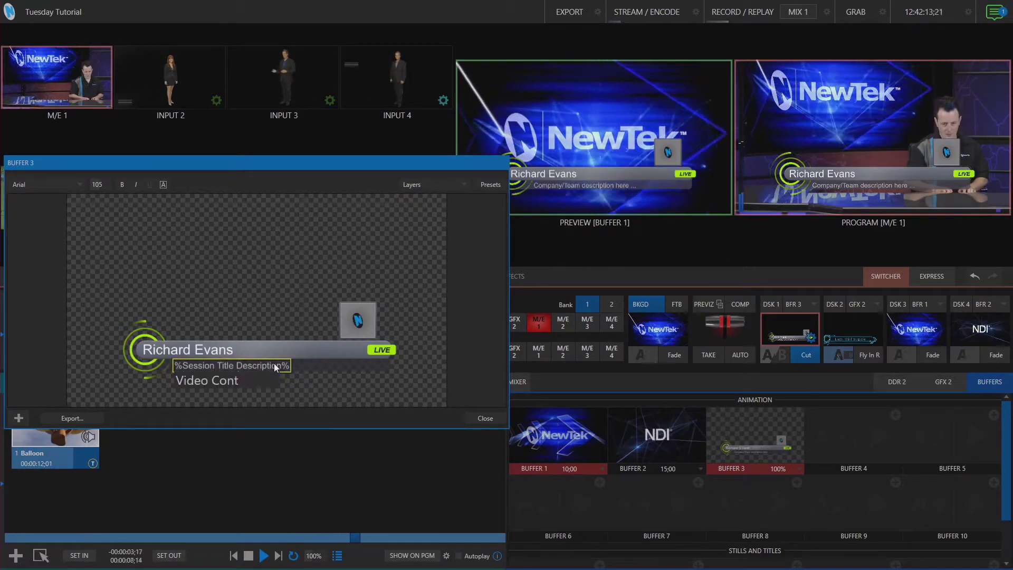
type("ent Producer")
key("Return")
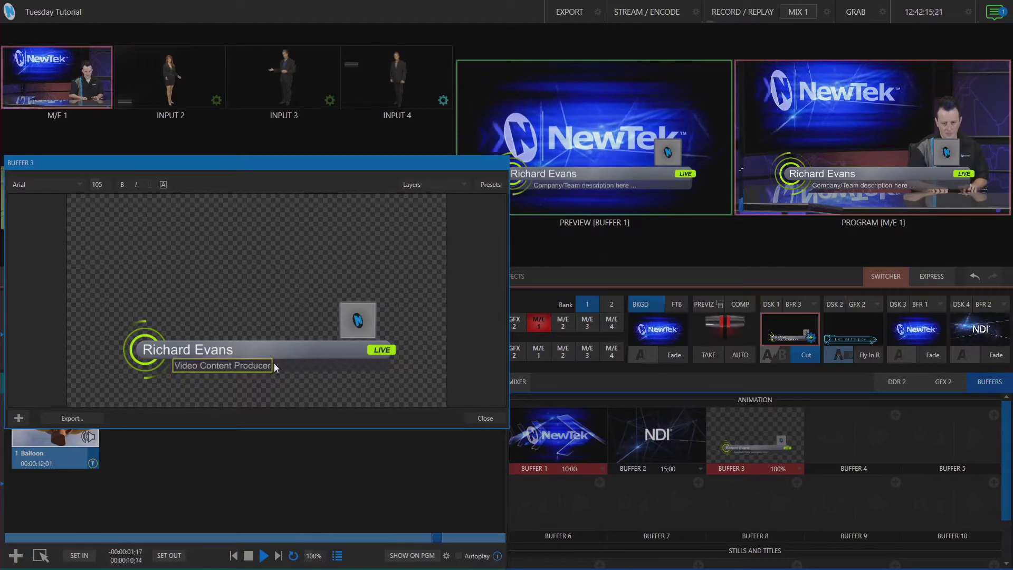
- Toggle bold on the name line, then return it to regular weight
key("Tab")
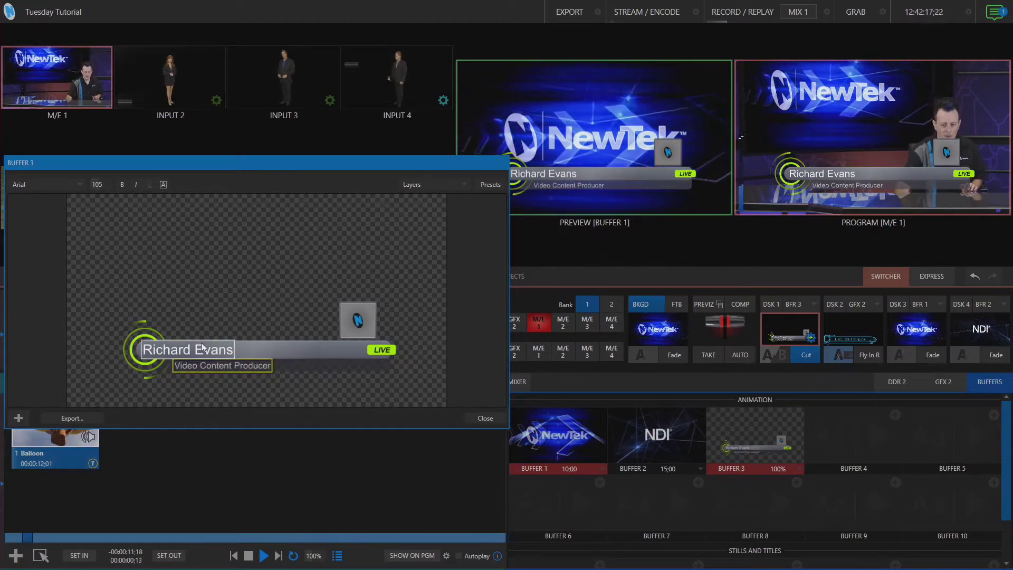
key("Return")
left_click(121, 185)
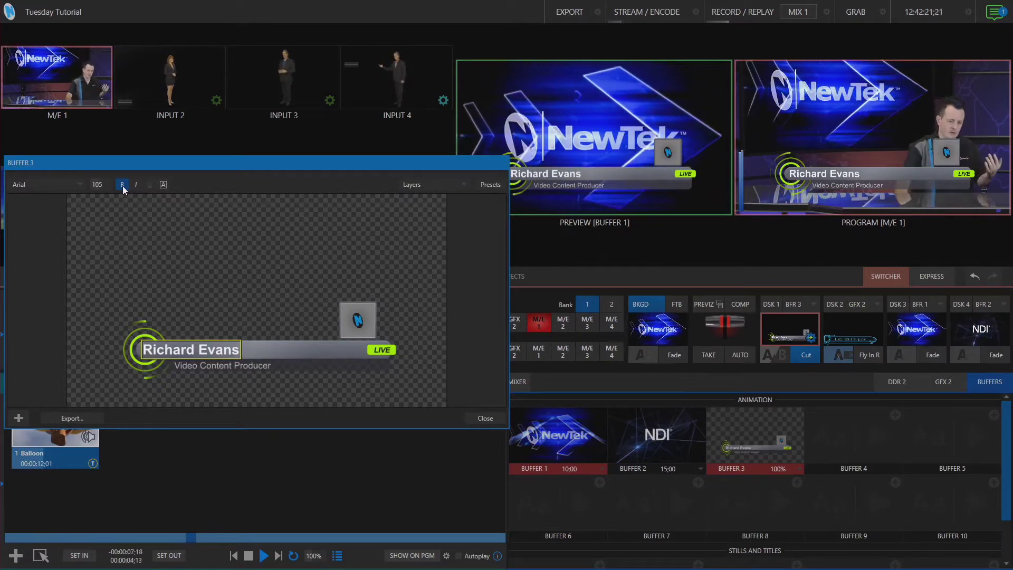
left_click(122, 185)
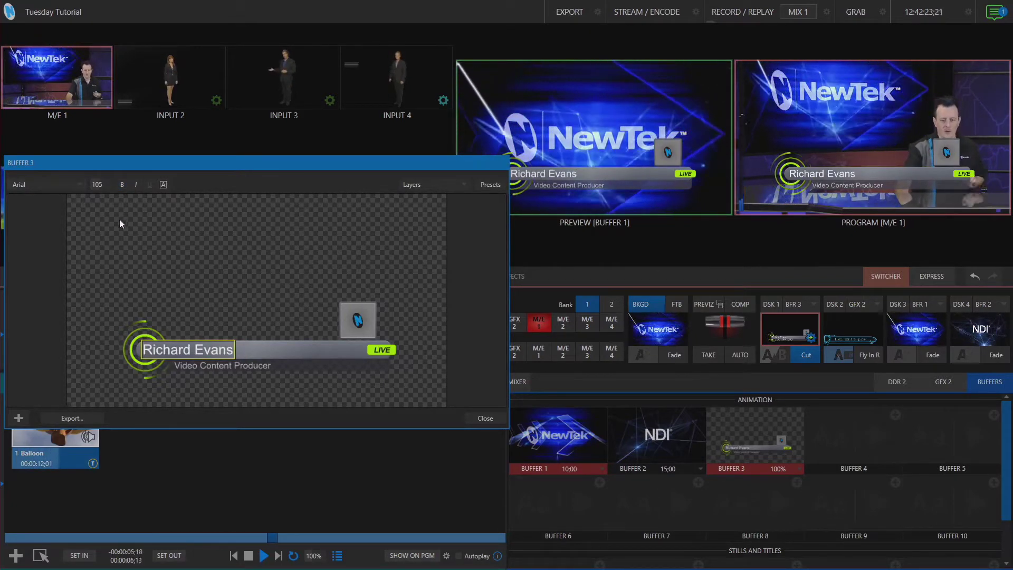
- Close the editor and apply Buffer 3's '12 Off' layer preset to clear the lower third
left_click(488, 416)
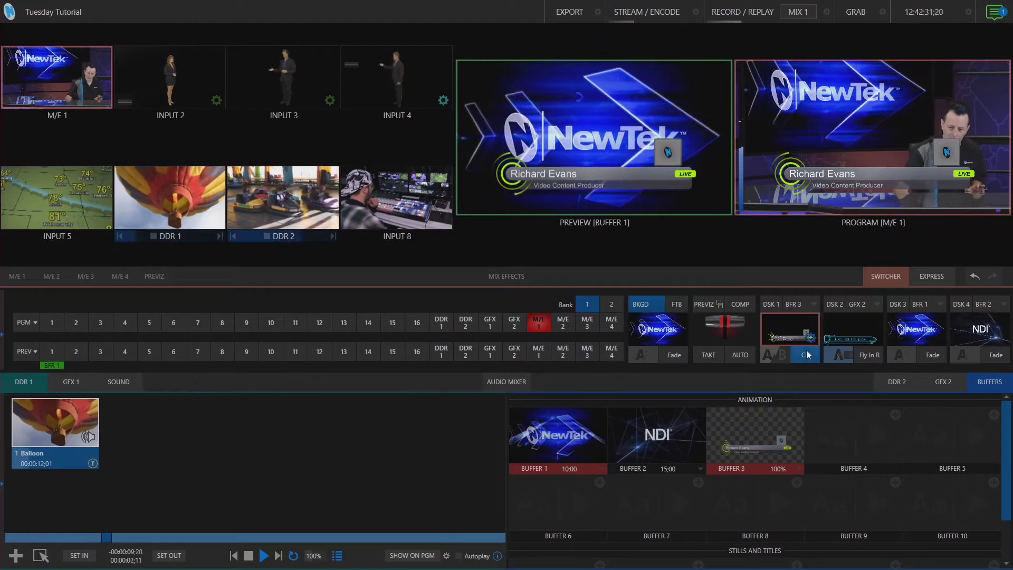
mouse_move(798, 458)
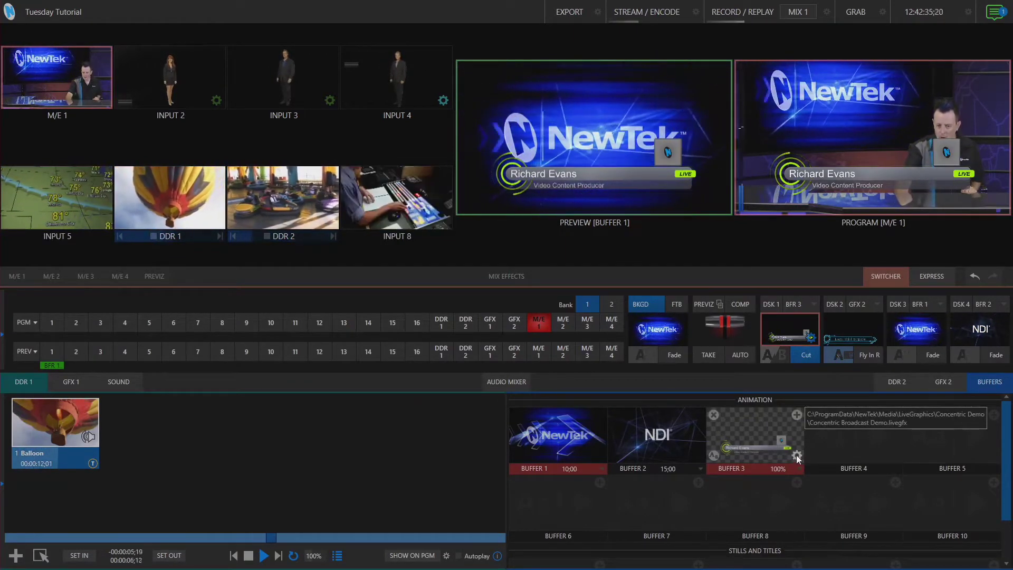
left_click(796, 455)
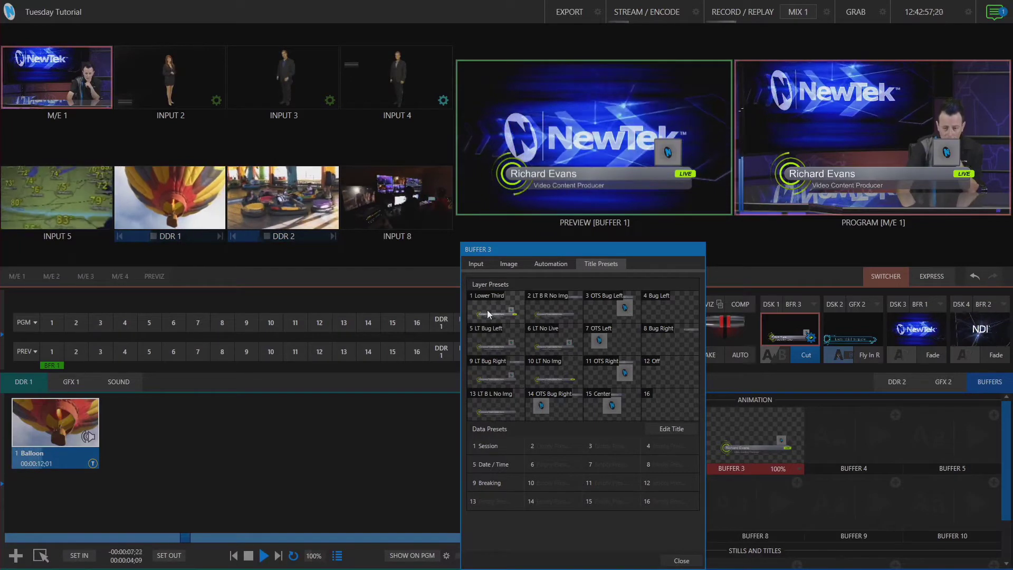
left_click(676, 374)
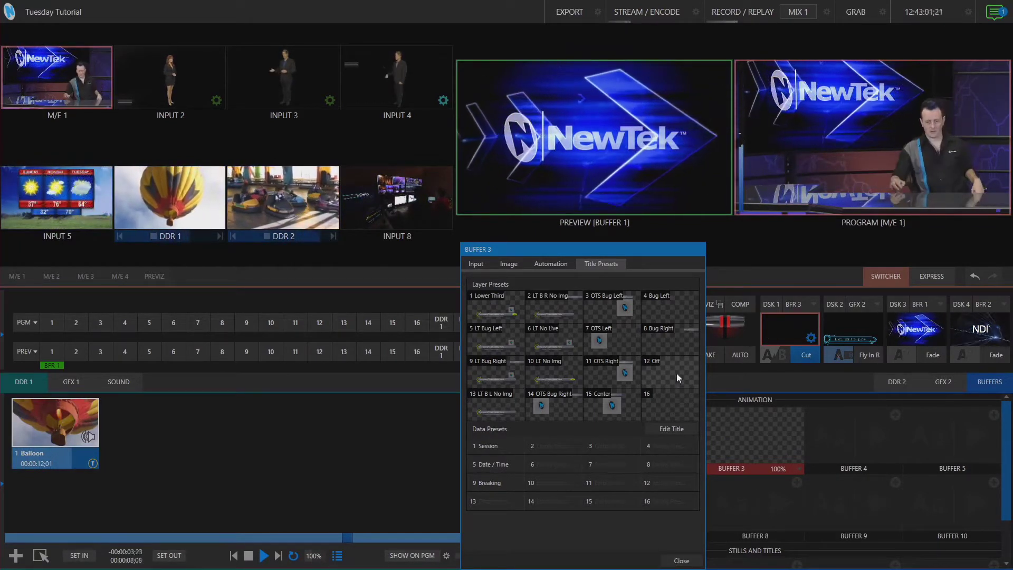
- Try the 2 LT B R No Img, 7 OTS Left and 14 OTS Bug Right presets, ending on 1 Lower Third
left_click(498, 311)
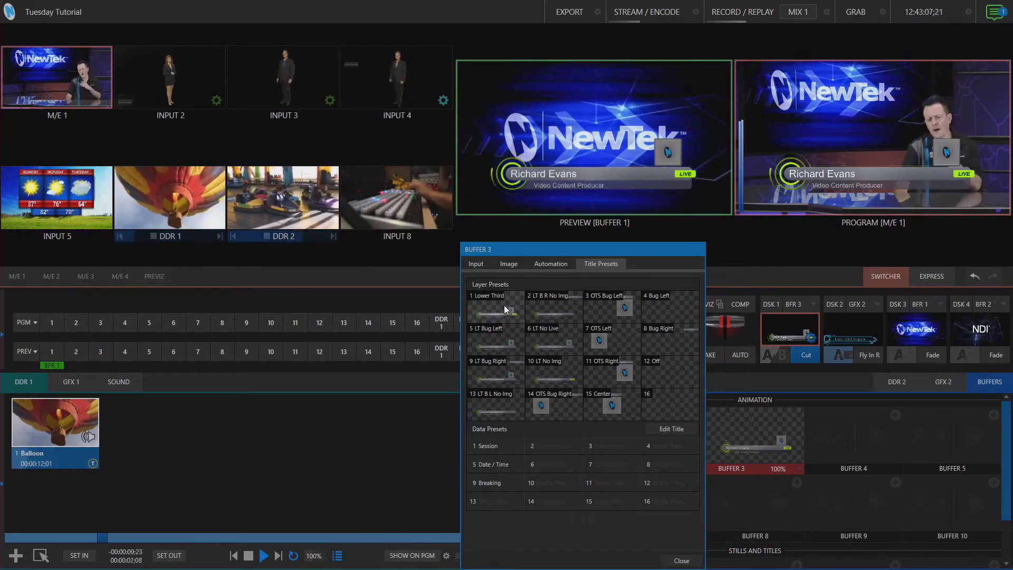
left_click(546, 314)
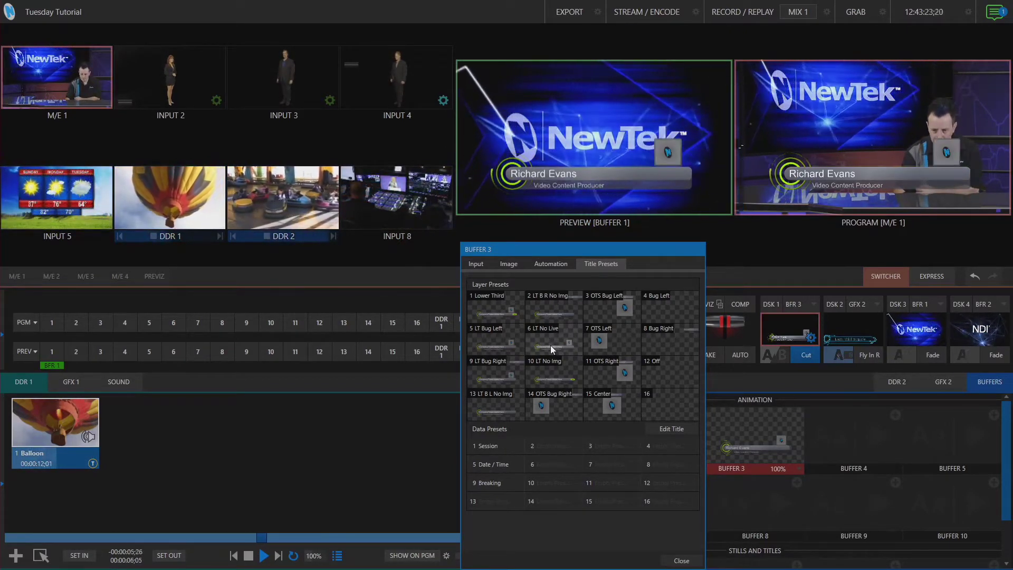
left_click(599, 345)
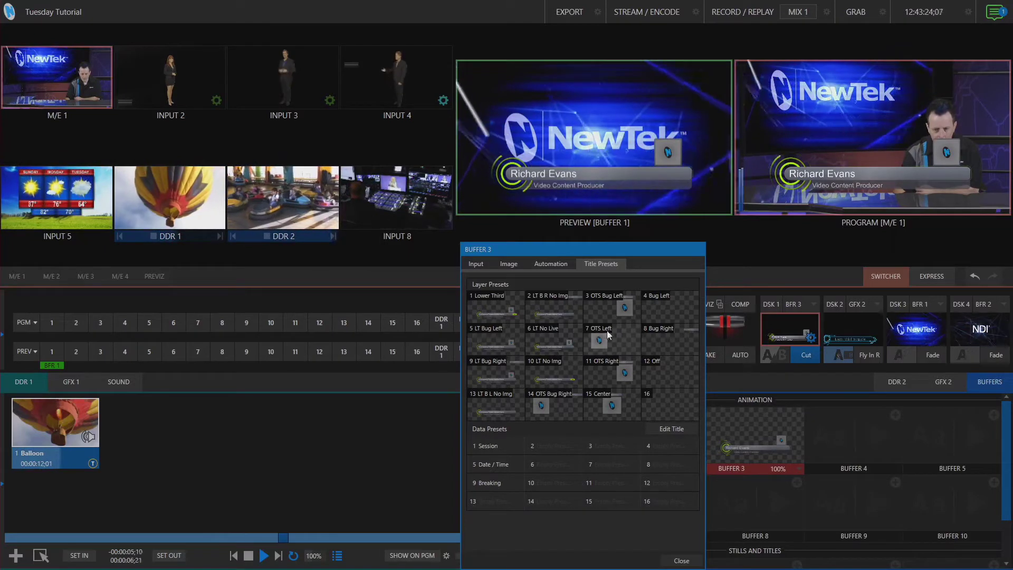
left_click(552, 407)
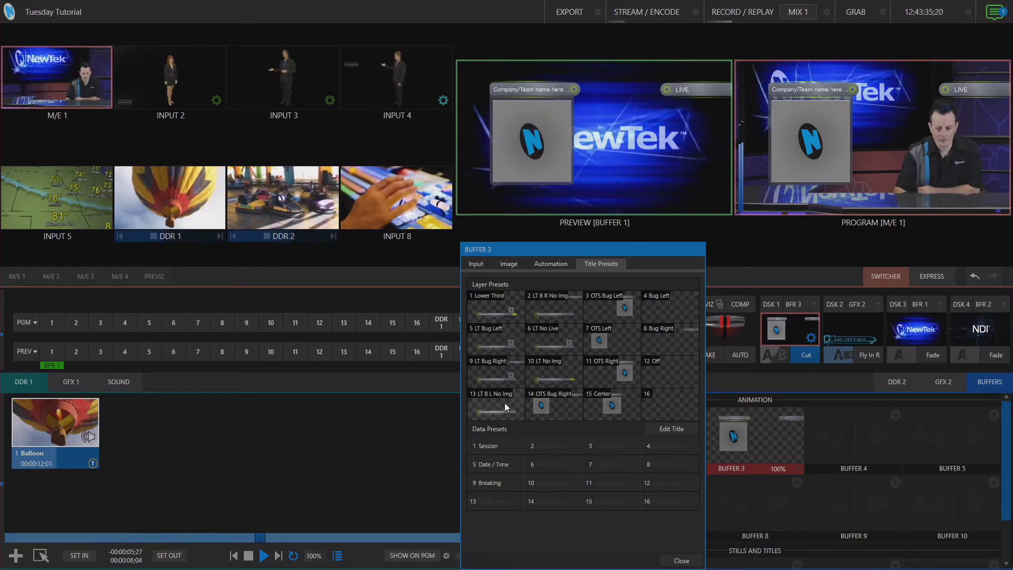
left_click(489, 305)
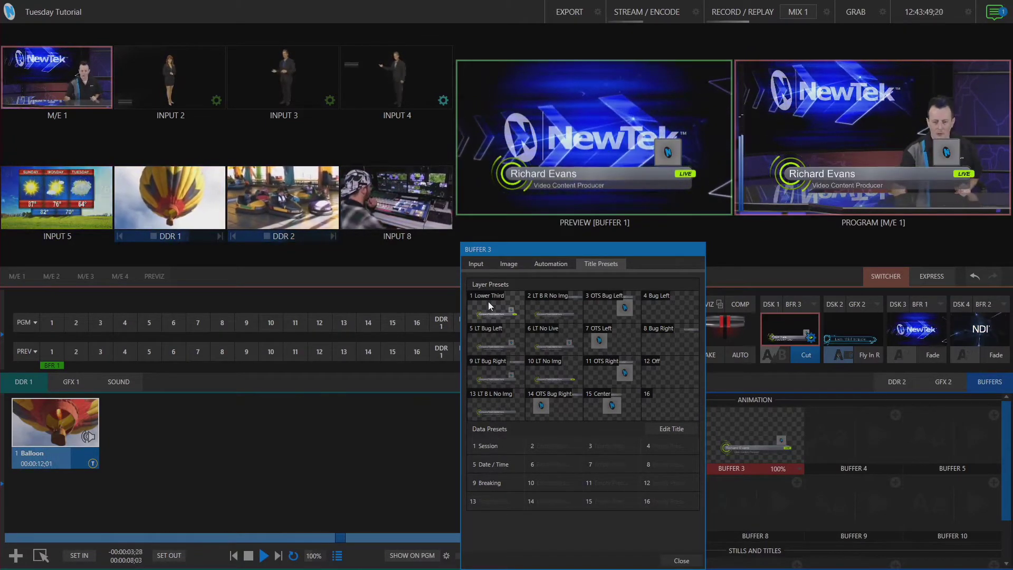
- Reopen Buffer 3's title editor and toggle the Bug Left and Bug Left Text layers on, then off
left_click(672, 426)
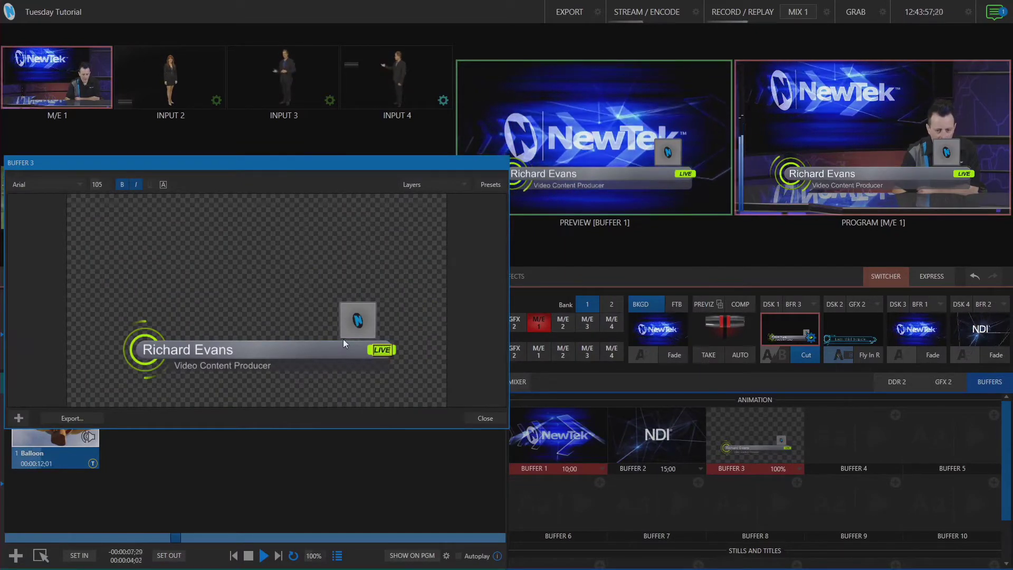
left_click(427, 186)
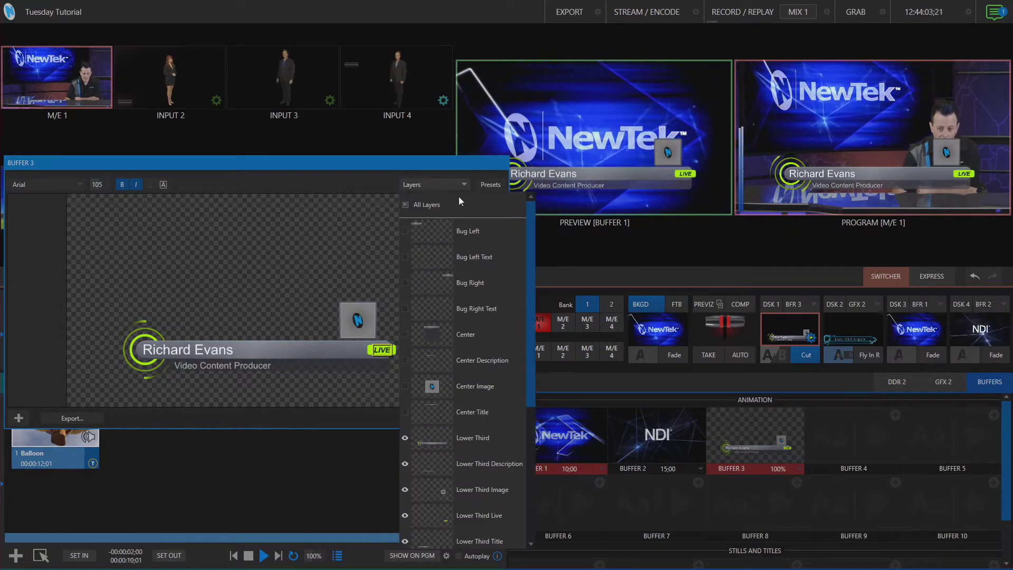
mouse_move(532, 216)
left_mouse_down()
mouse_move(529, 413)
mouse_move(524, 216)
left_mouse_up()
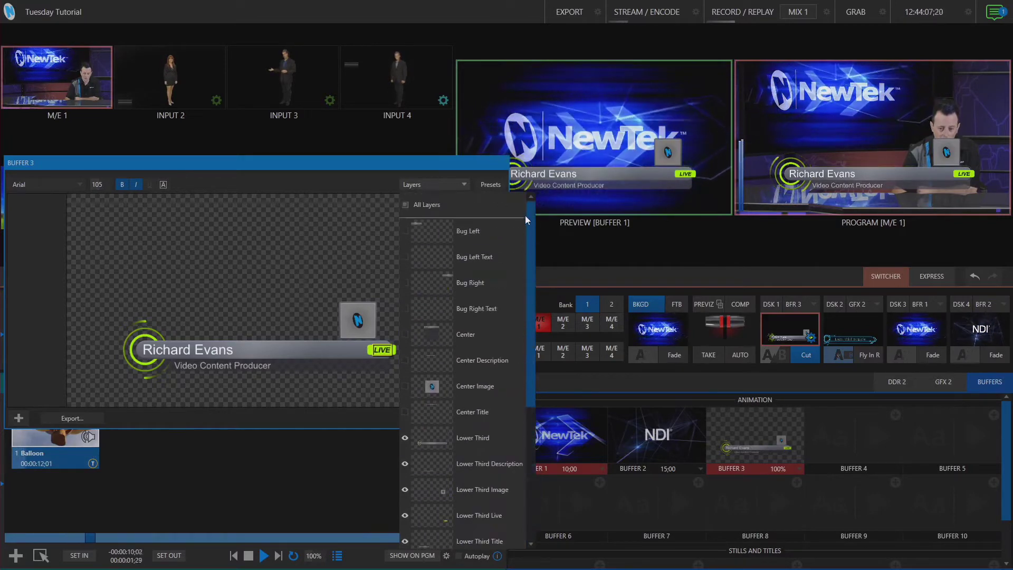
left_click(479, 233)
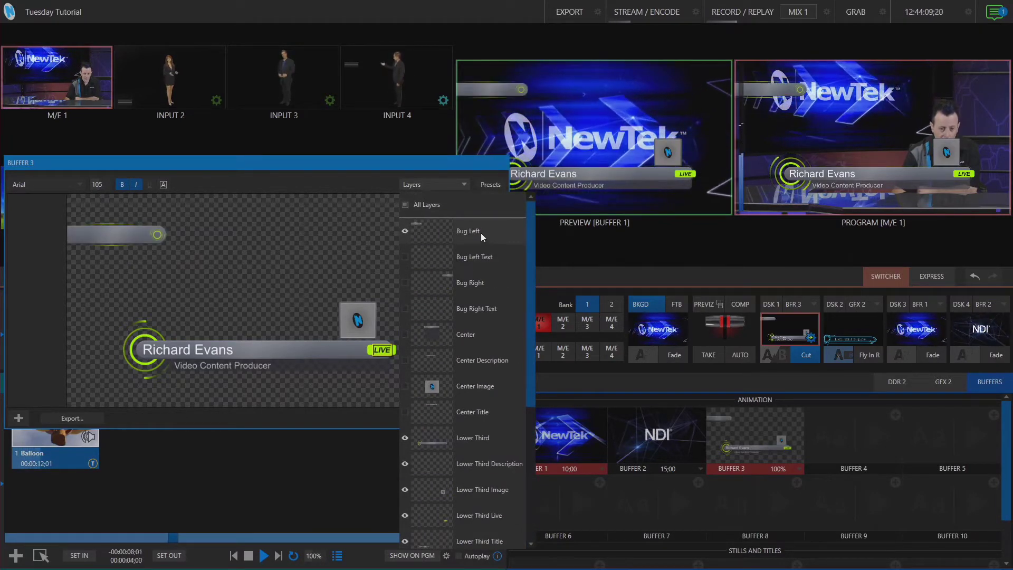
left_click(488, 257)
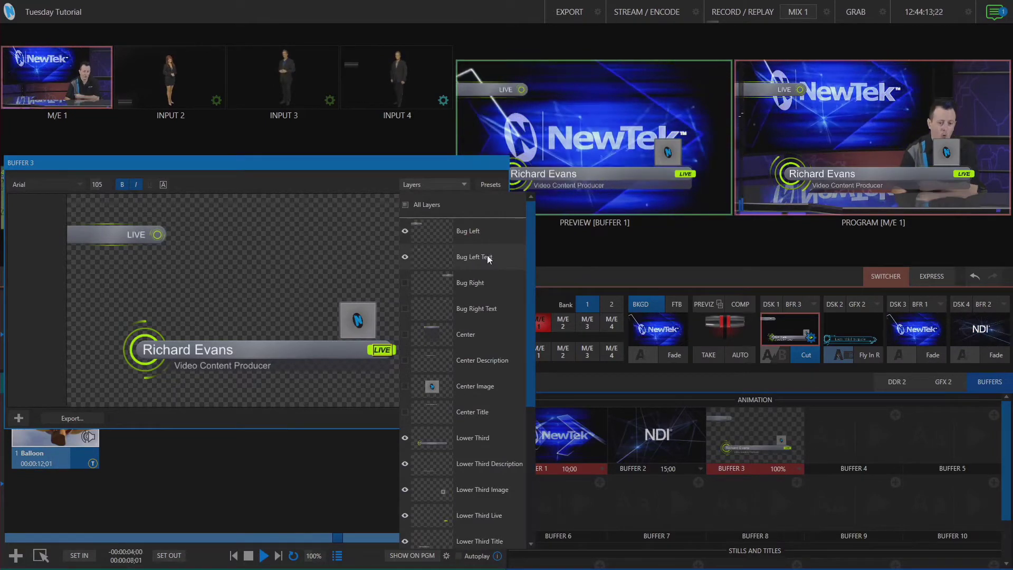
left_click(482, 229)
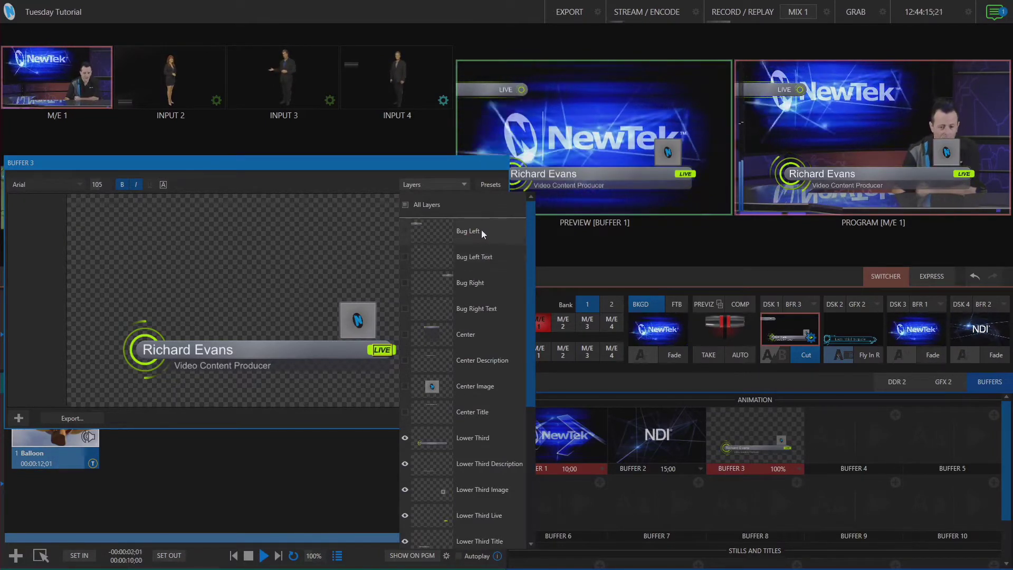
- Hide the Lower Third Image logo layer and bring up the layer and data presets
left_click_drag(529, 259, 529, 342)
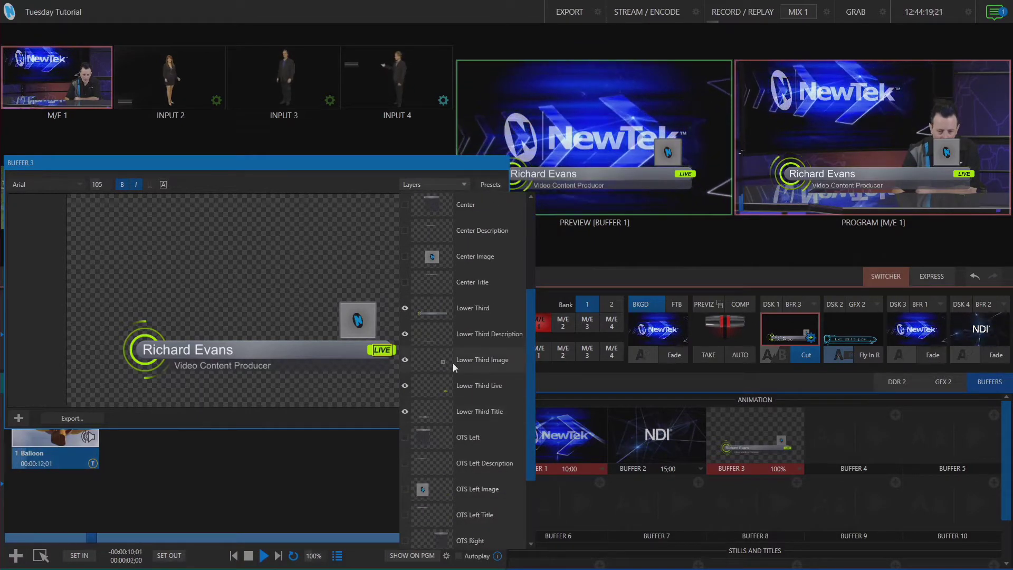
left_click(407, 361)
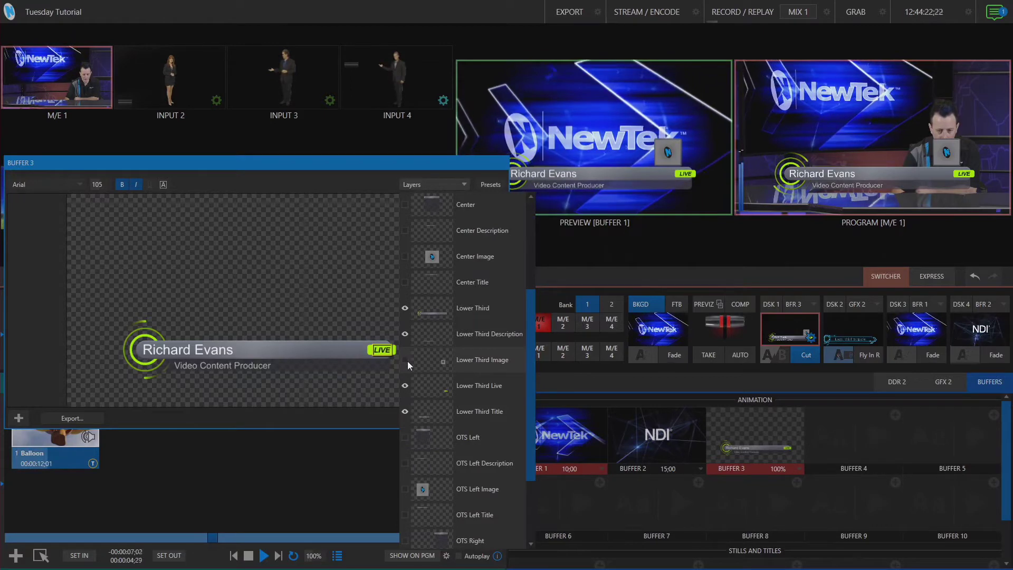
left_click(348, 164)
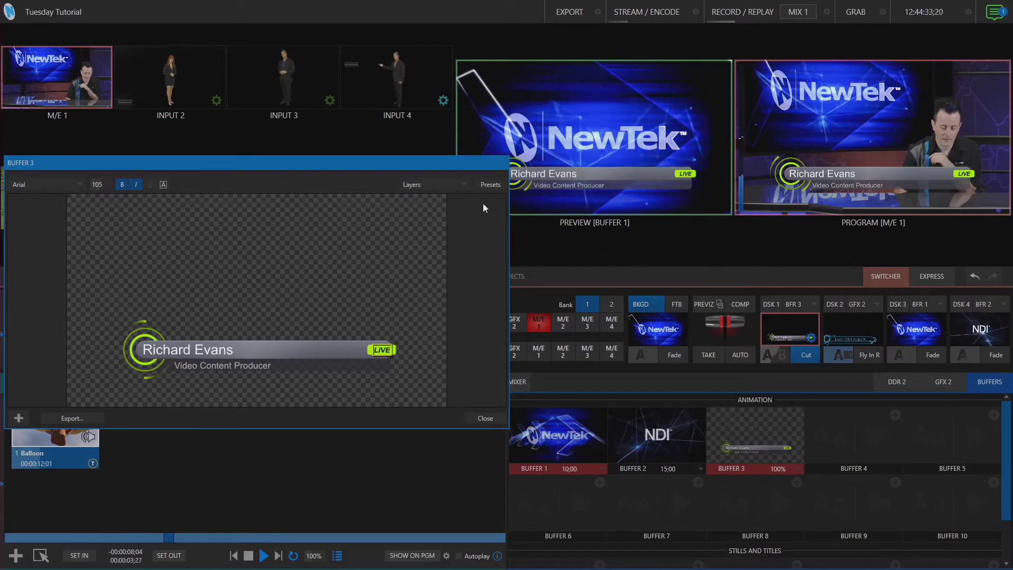
left_click(489, 185)
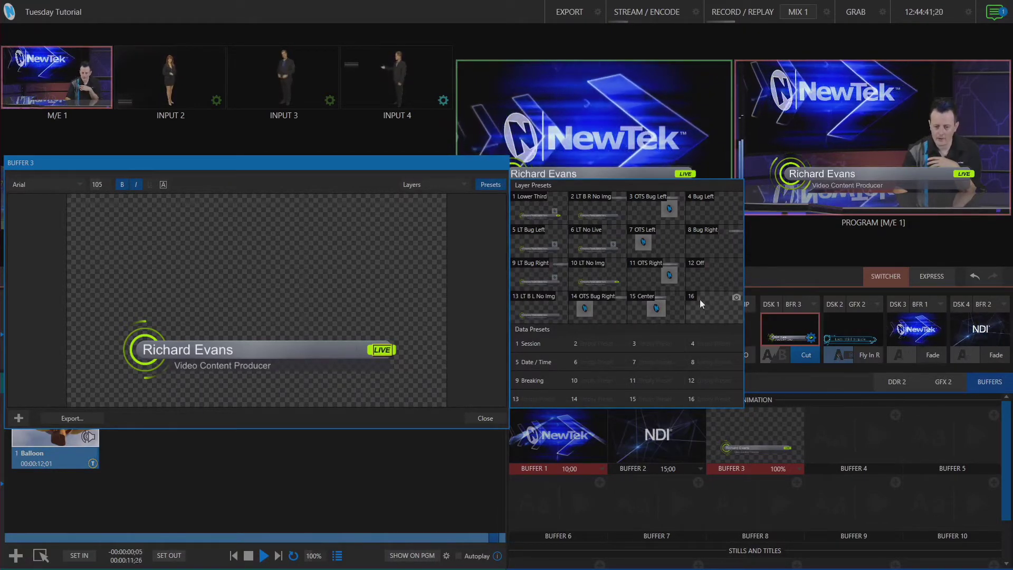
- Save the logo-free layout into layer preset 16, named for the presenter's lower third
left_click(736, 296)
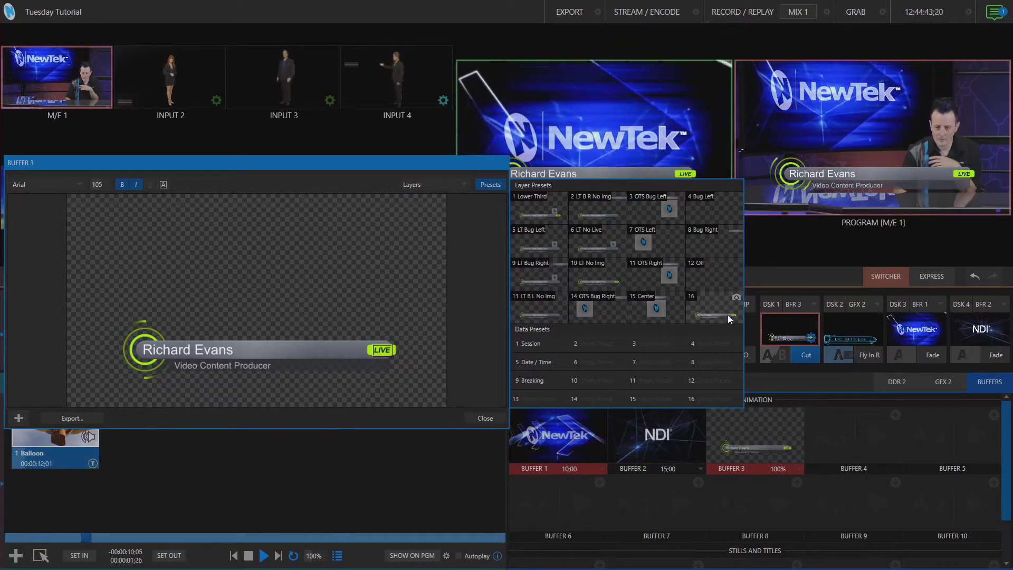
right_click(712, 306)
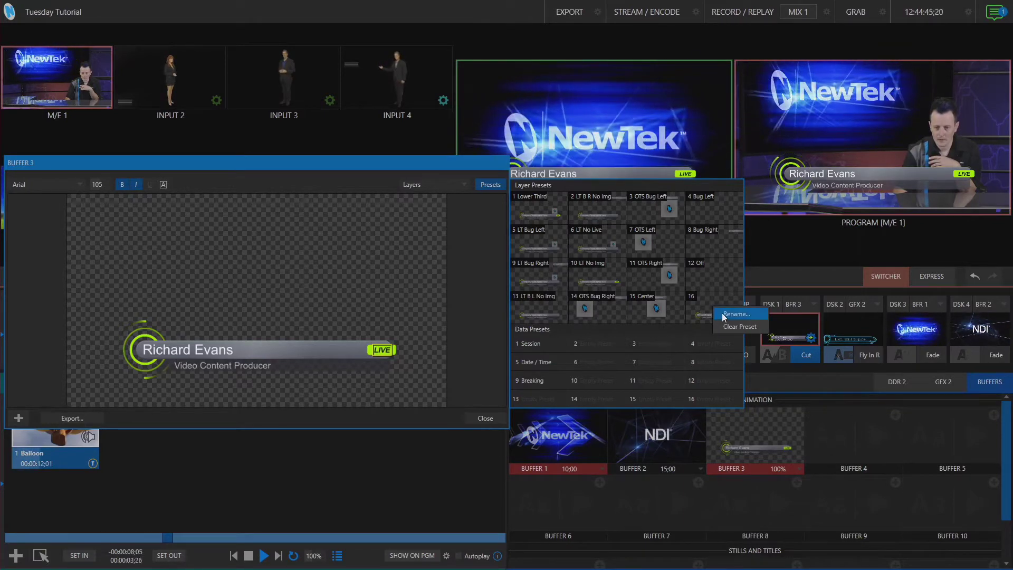
left_click(722, 313)
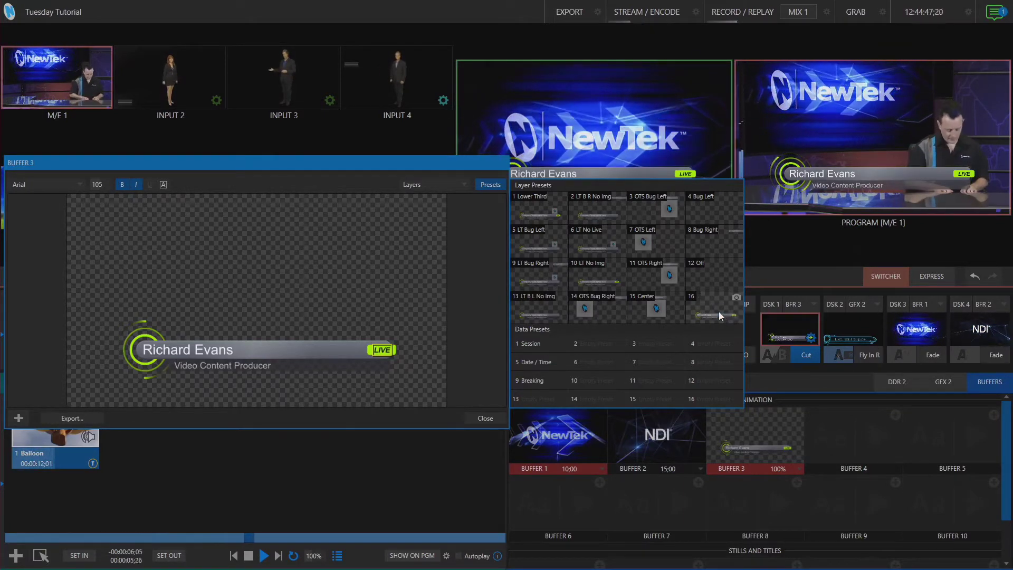
type("richard lowe")
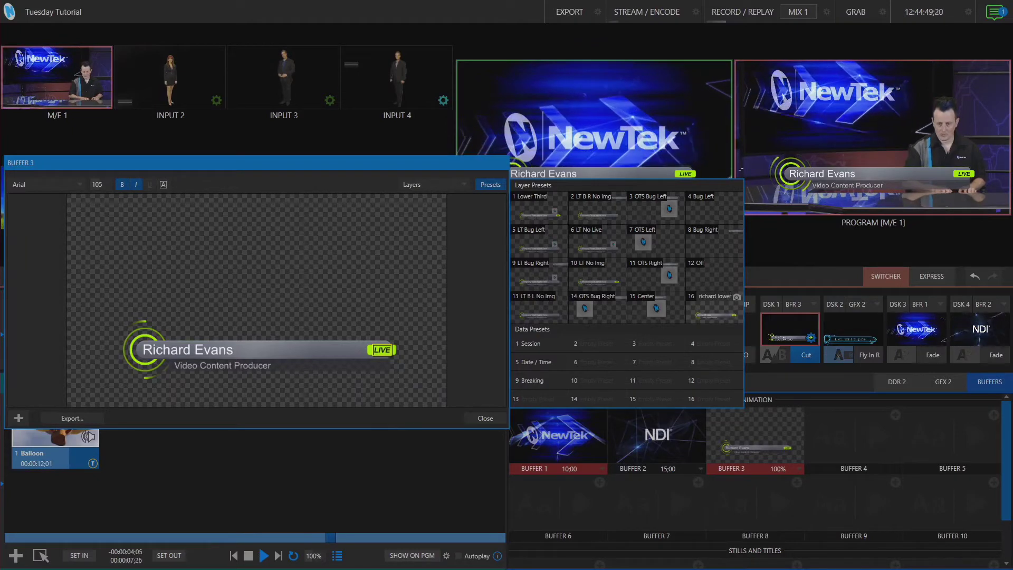
type("r third")
key("Return")
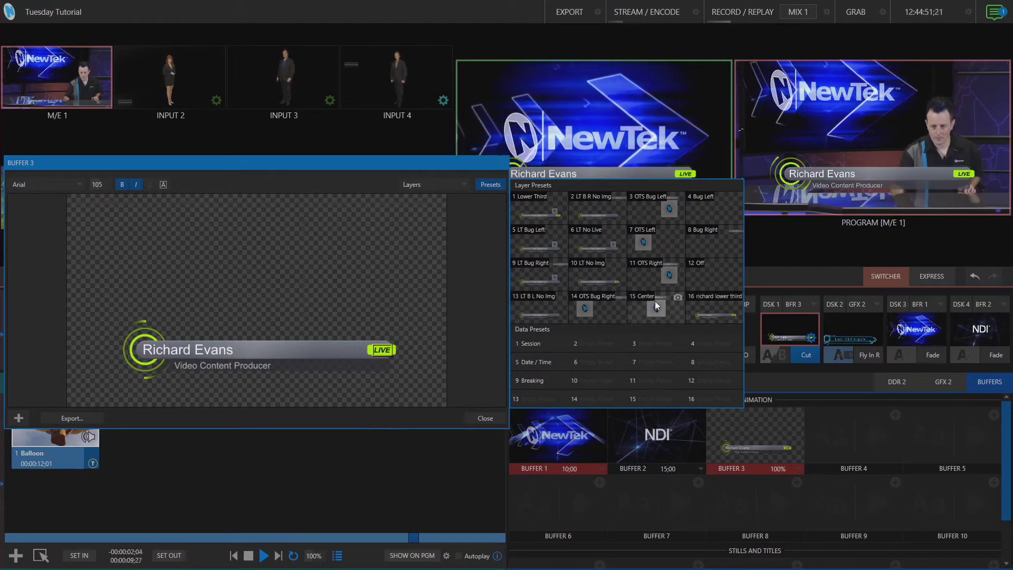
- Test Bug Right, recall layer preset 16, and store the current text in data preset 2
left_click(713, 243)
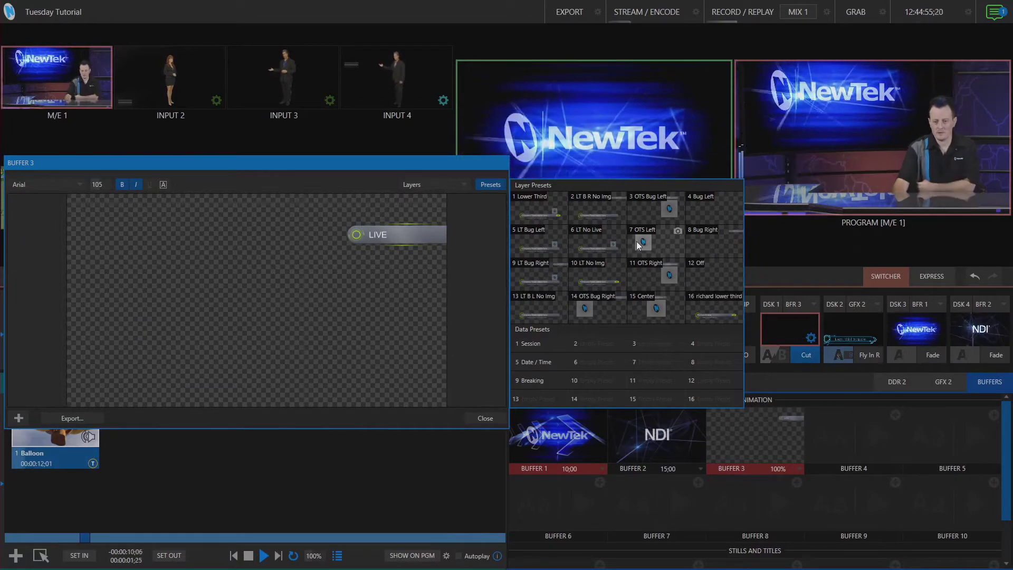
left_click(705, 312)
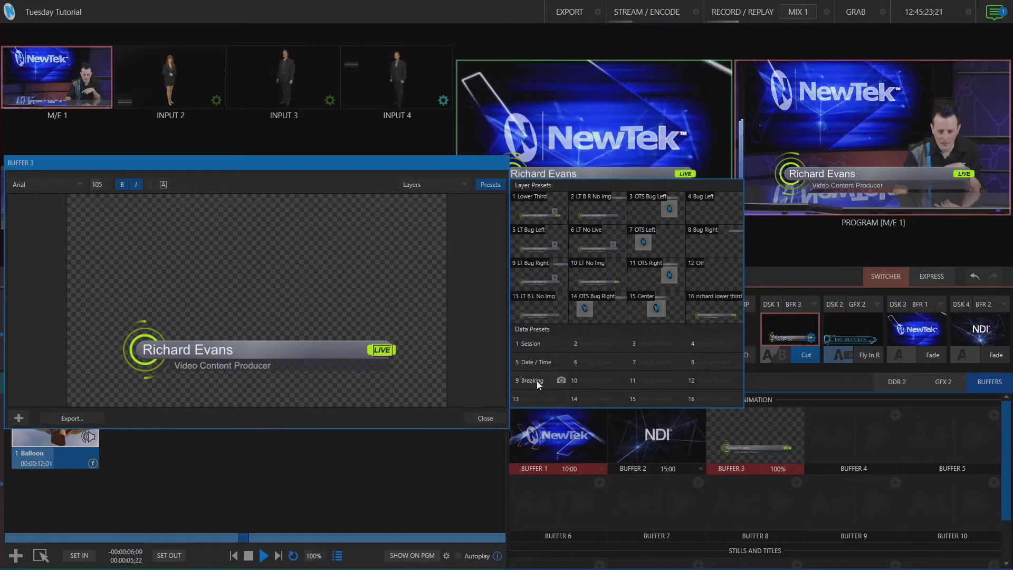
left_click(619, 342)
- Rename data preset 2 to the presenter's first name
right_click(597, 343)
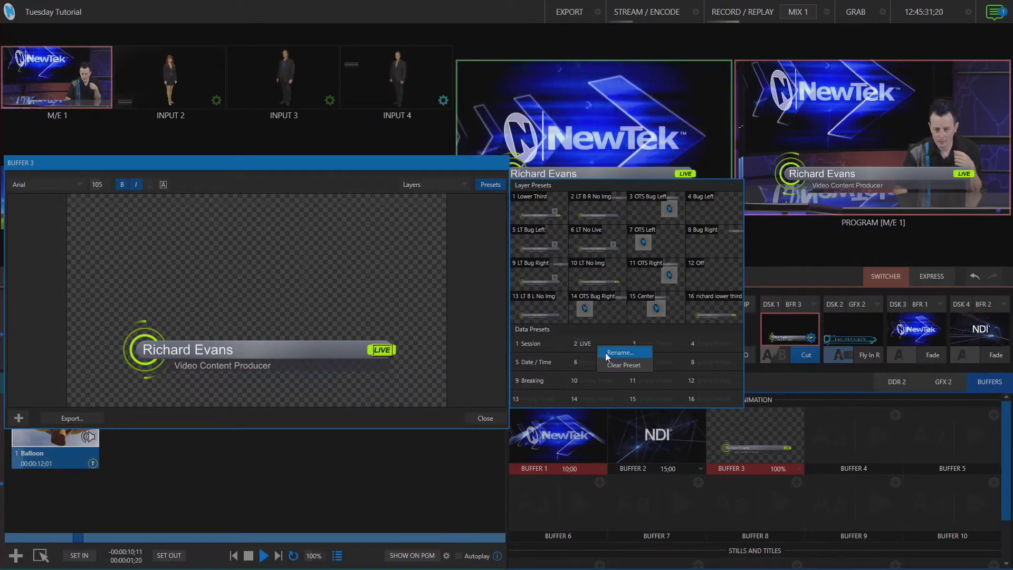
left_click(605, 353)
type("Richard")
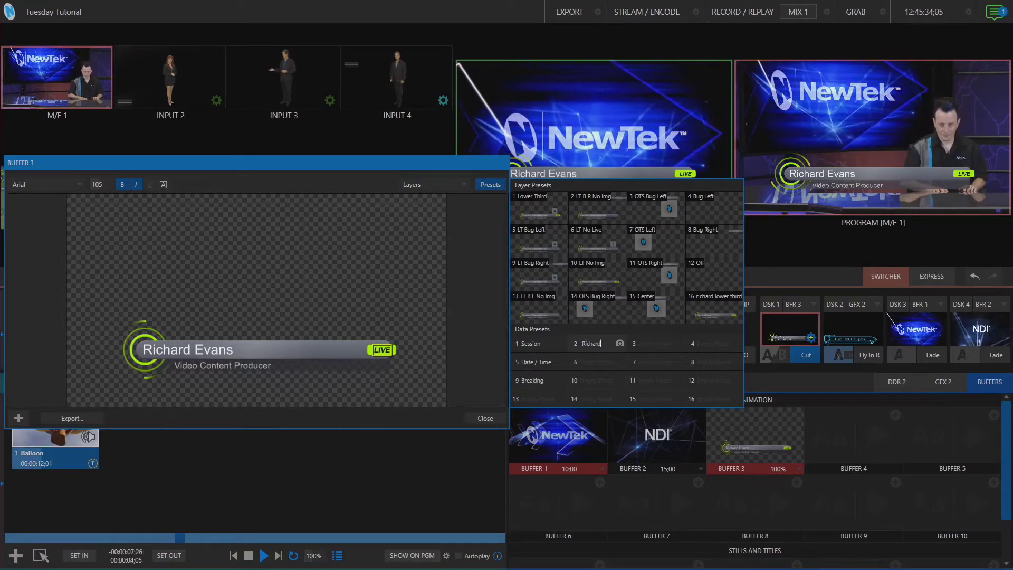
key("Return")
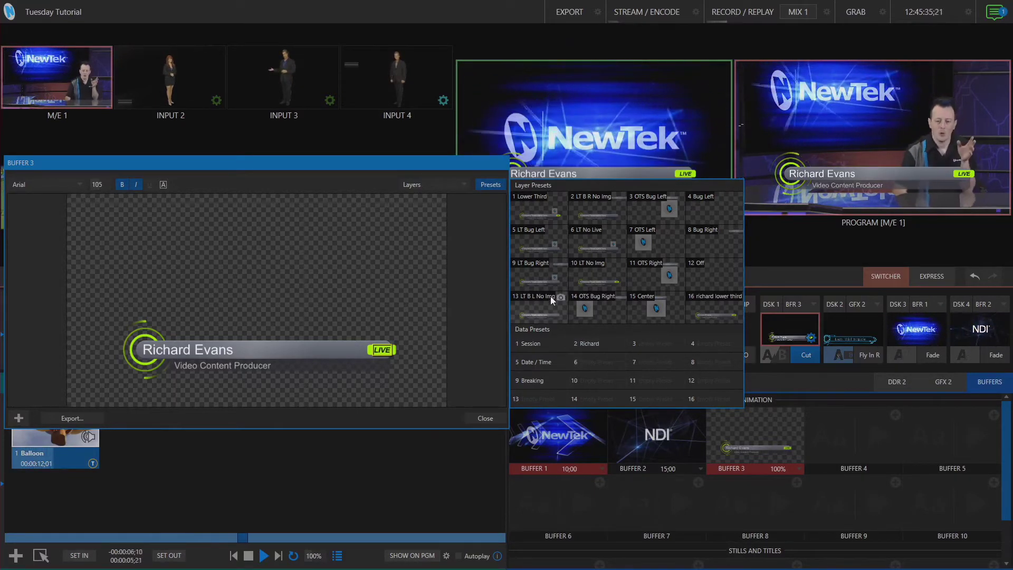
- Switch to the no-LIVE-badge layout, try the Date / Time and Breaking news texts, then reapply data preset 2
left_click(596, 242)
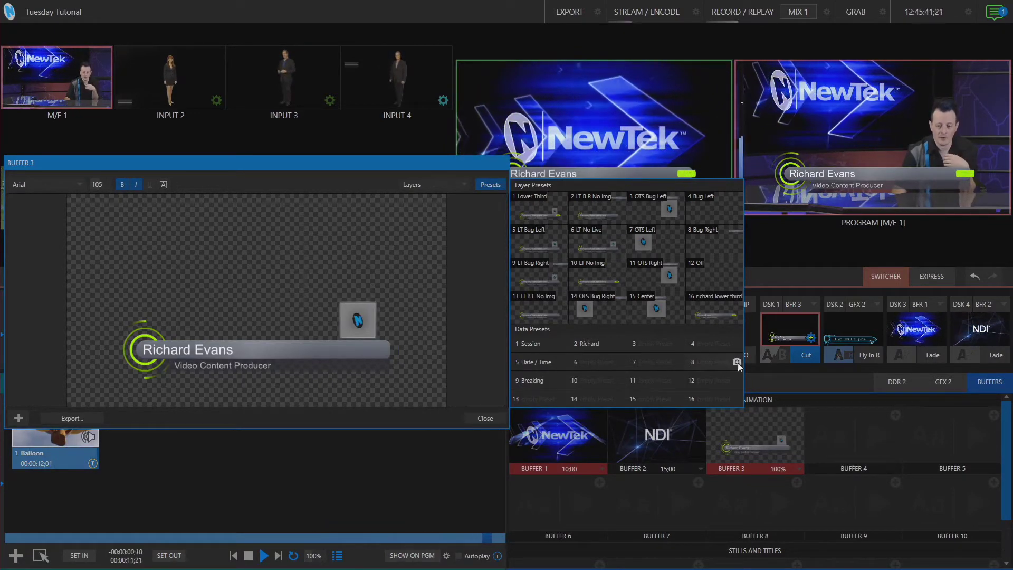
mouse_move(539, 347)
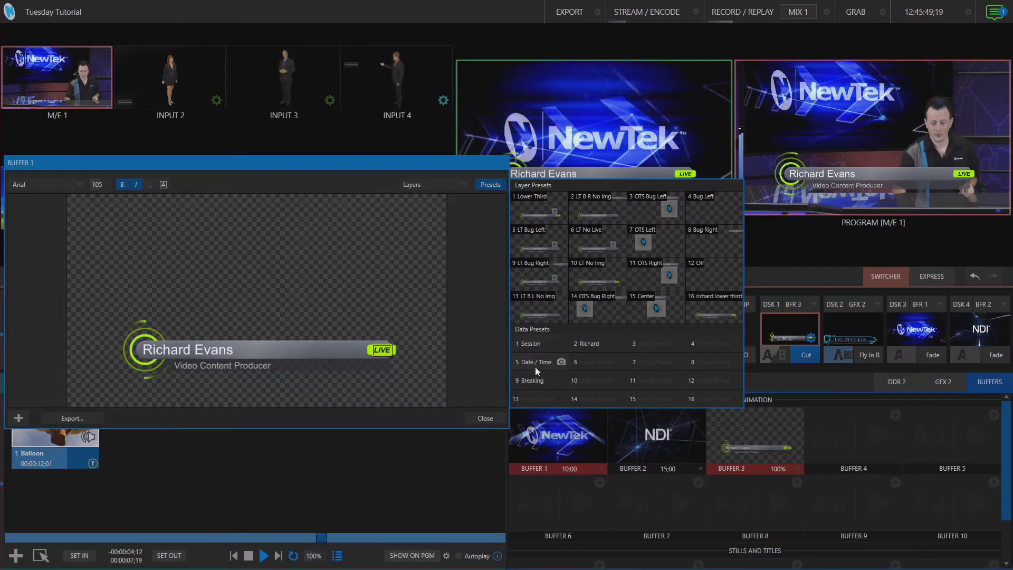
left_click(529, 362)
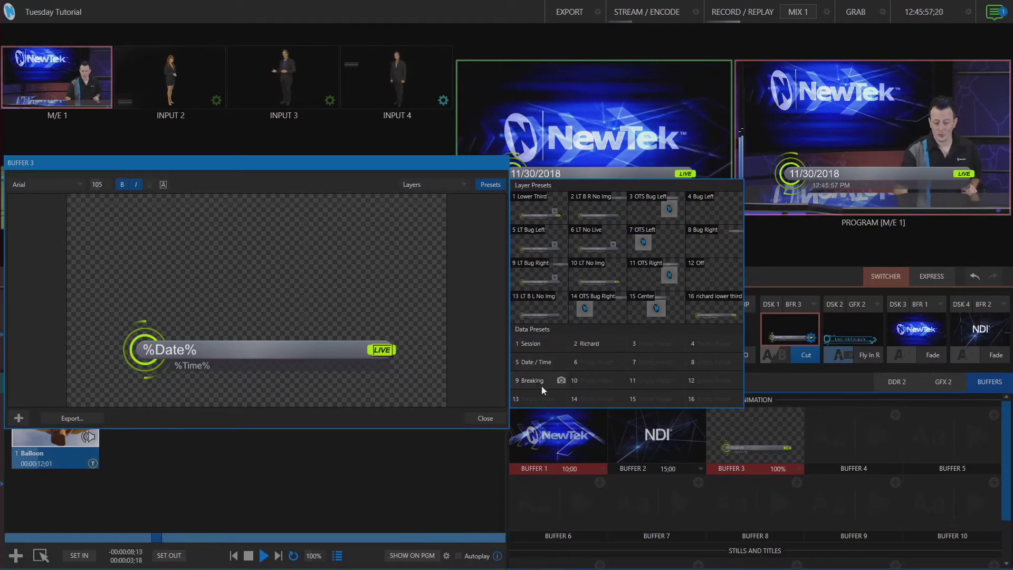
left_click(536, 379)
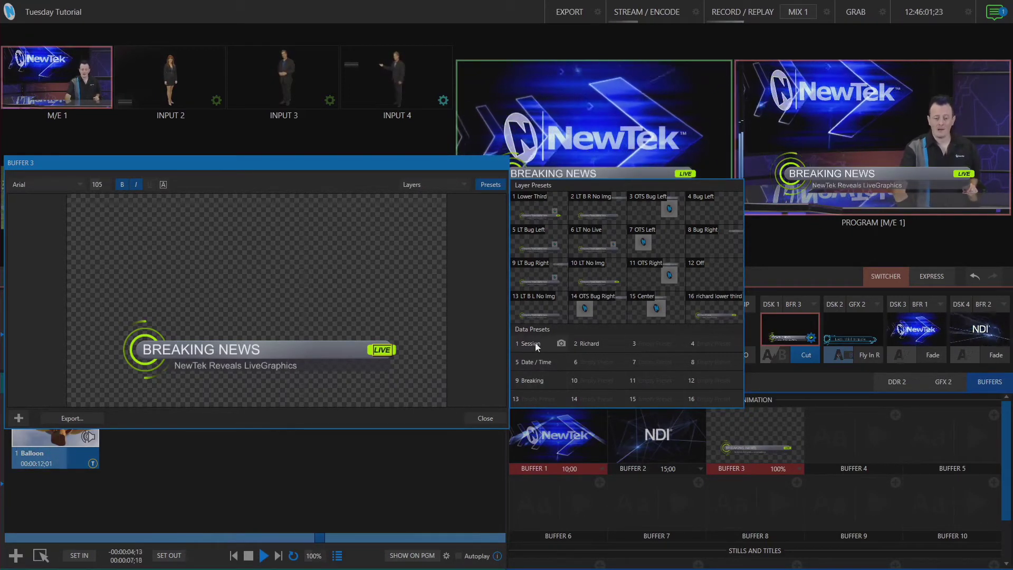
left_click(590, 344)
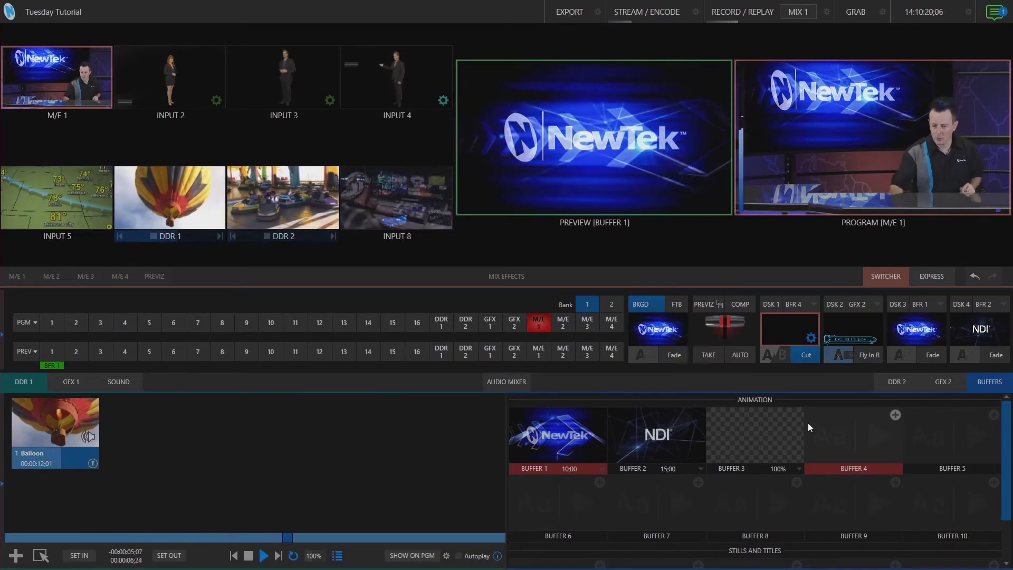
- Load the Storm Warning graphic from the Samples folder into Buffer 4
left_click(895, 414)
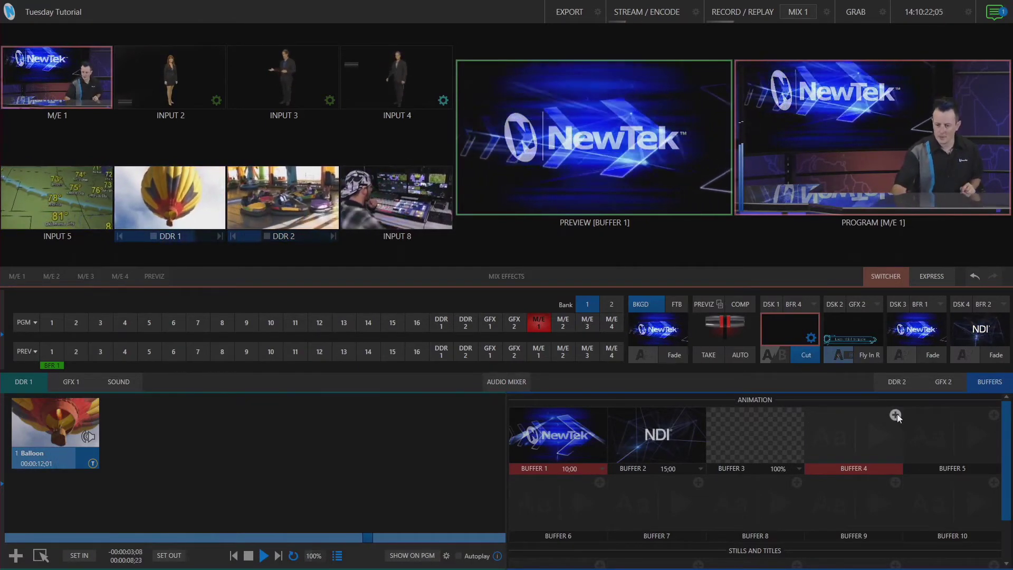
left_click_drag(433, 323, 433, 337)
left_click(378, 196)
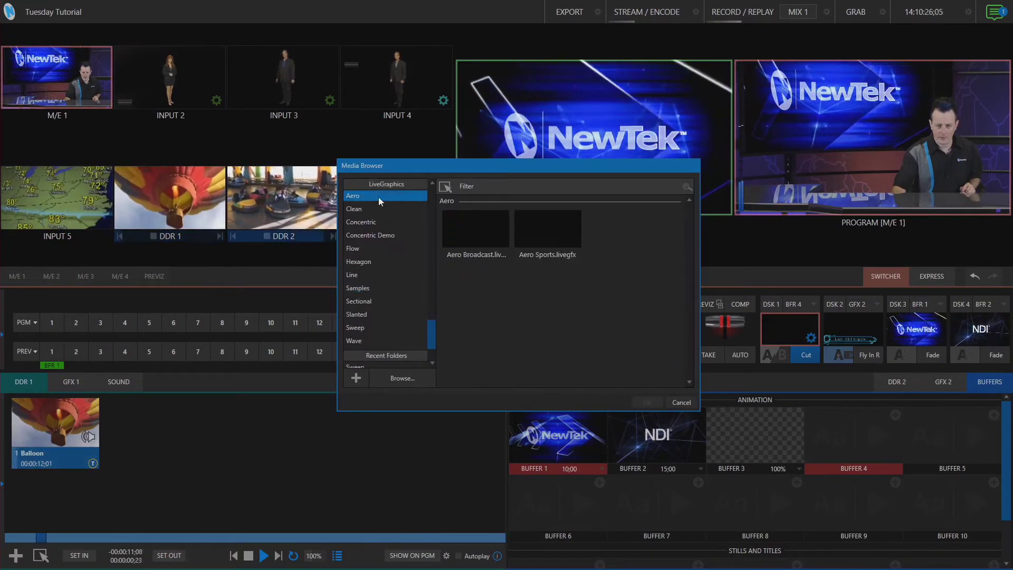
left_click(381, 289)
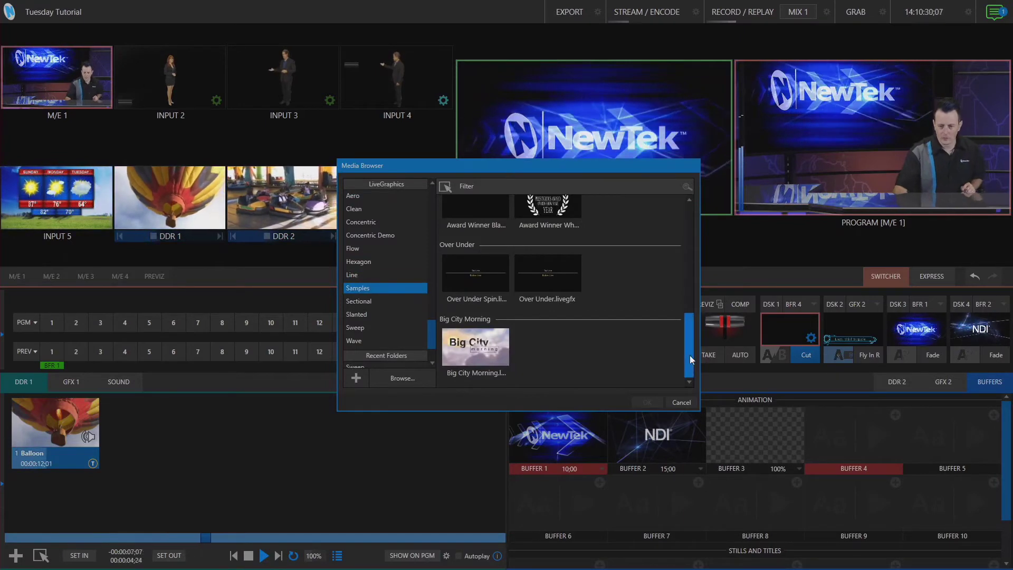
left_click_drag(689, 351, 448, 251)
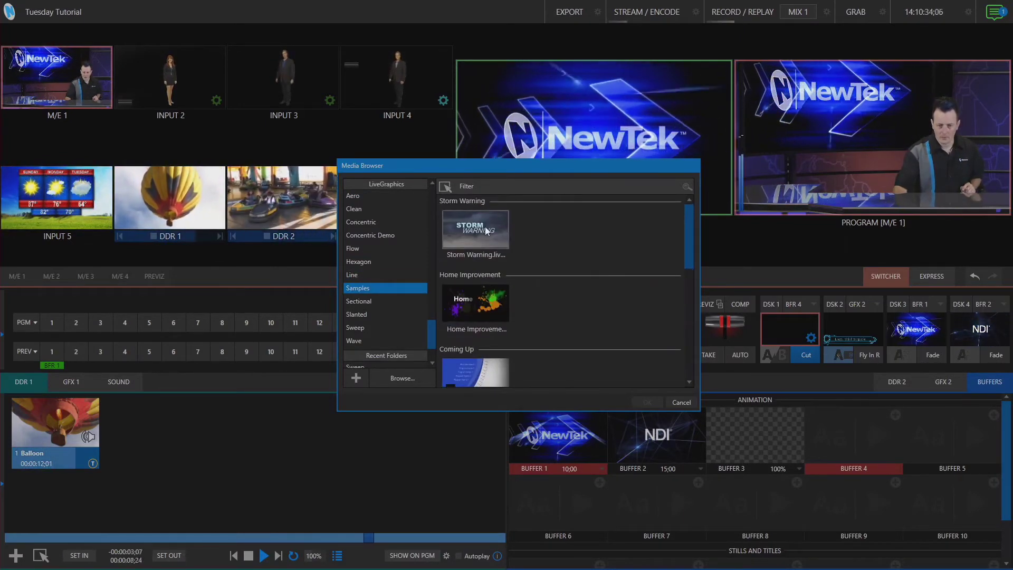
left_click(486, 231)
left_click(648, 402)
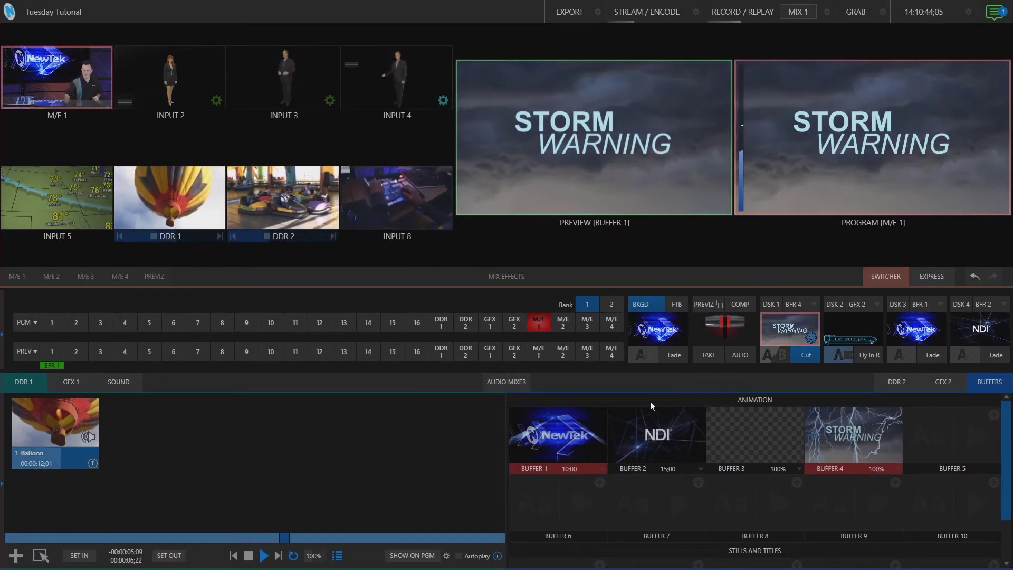
mouse_move(831, 433)
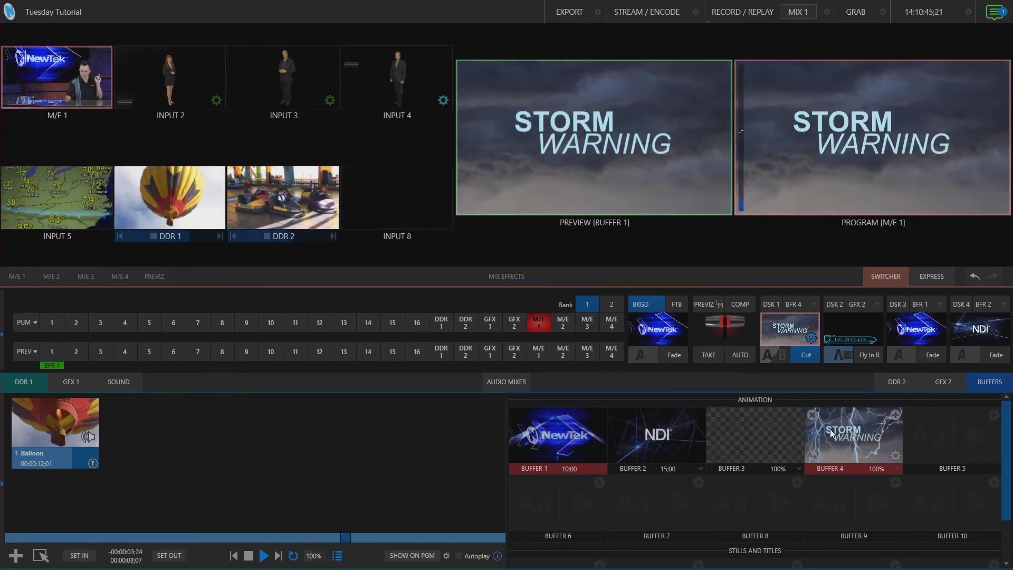
- Retype Buffer 4's Storm Warning title lines as LIVE and GRAPHICS
left_click(895, 456)
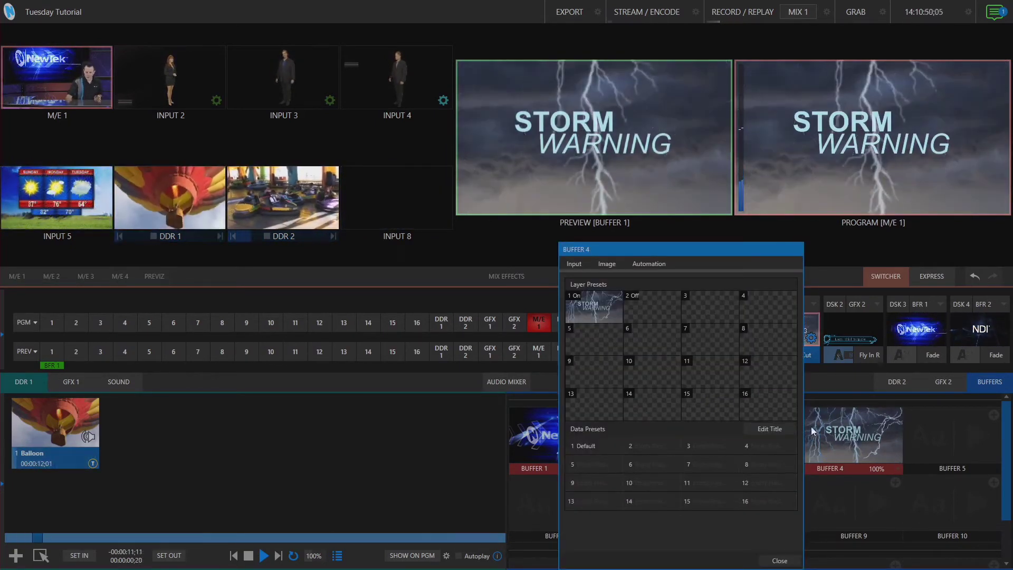
left_click(767, 429)
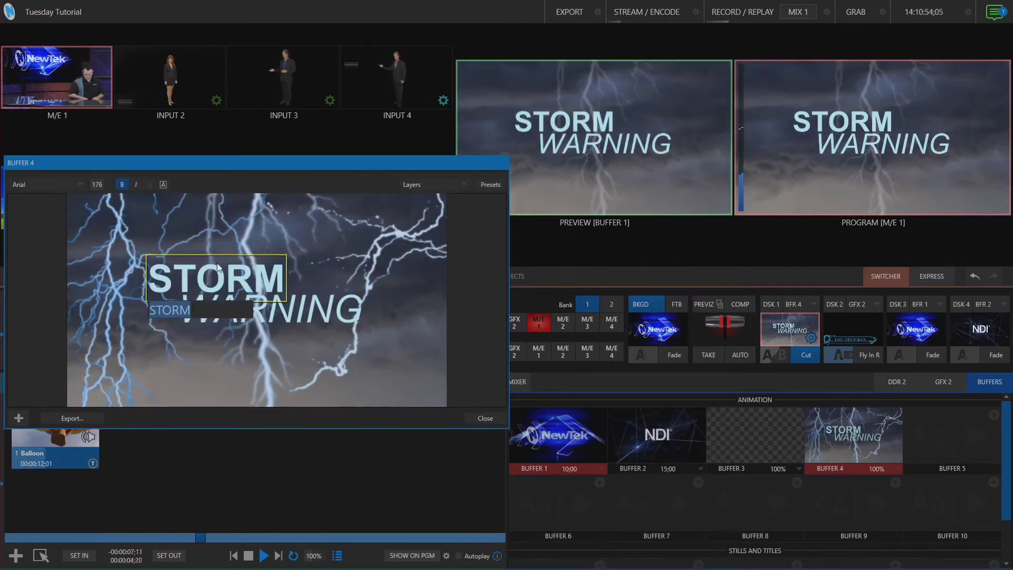
key("Escape")
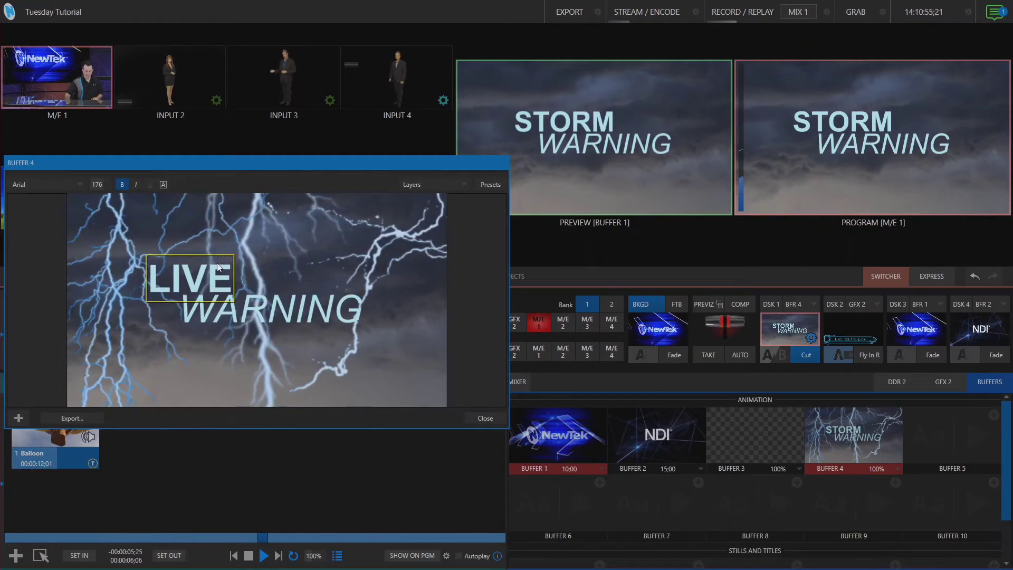
double_click(284, 311)
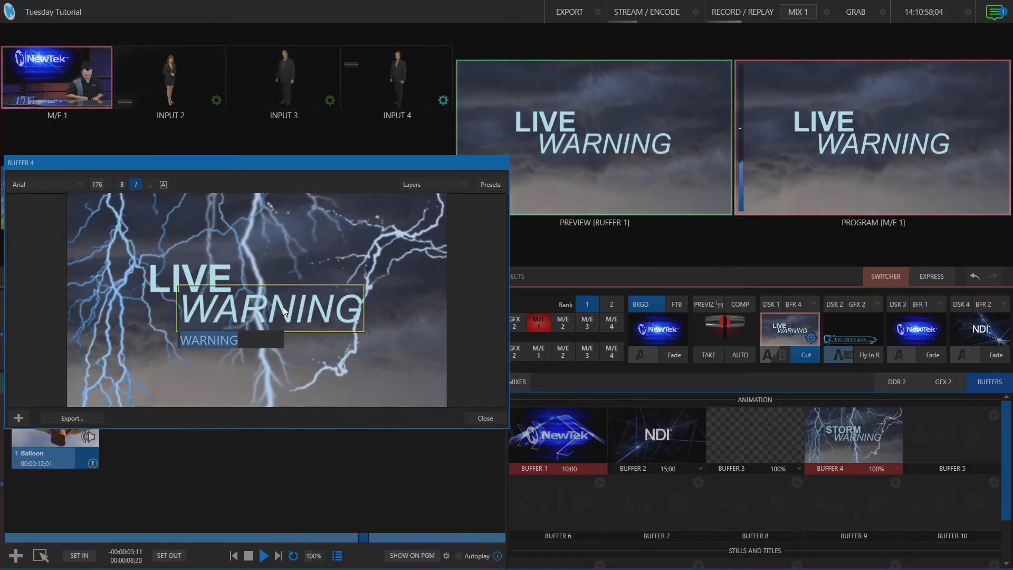
type("GRAPHICS")
key("Return")
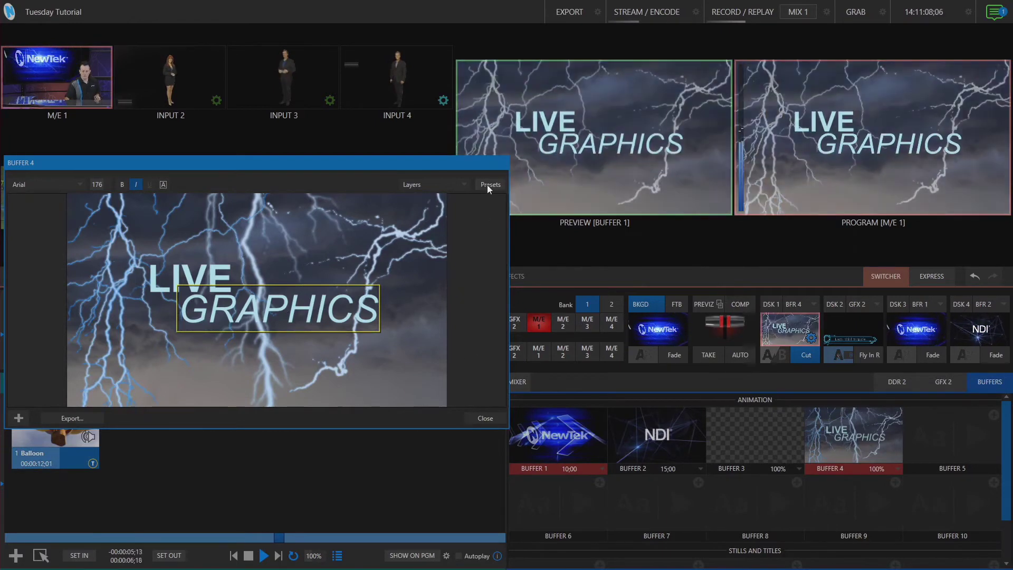
left_click(486, 184)
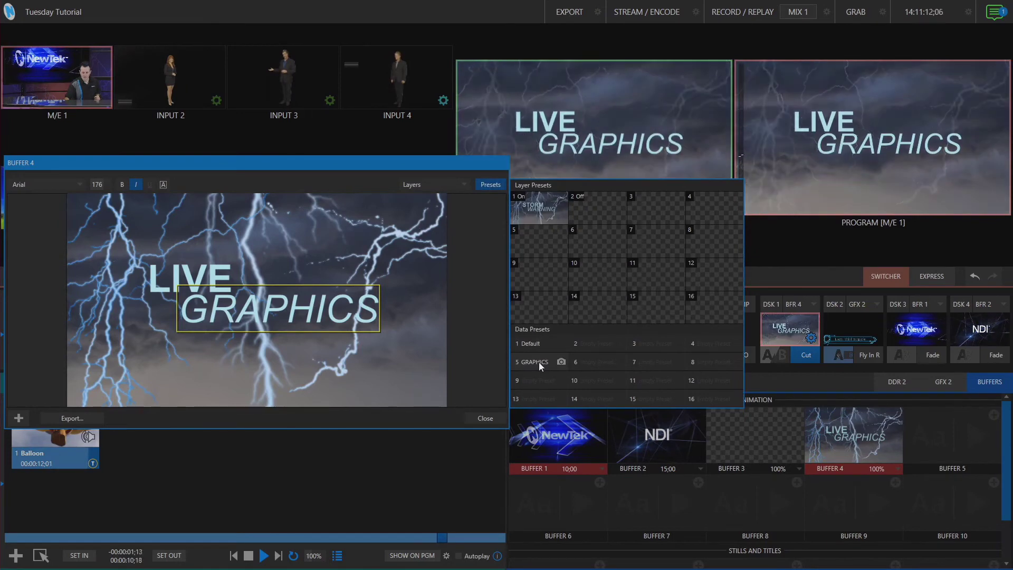
- Save the current wording as Buffer 4 data preset 5 named 'LIVE GRAPHICS', then compare it with Default
left_click(539, 362)
left_click(553, 370)
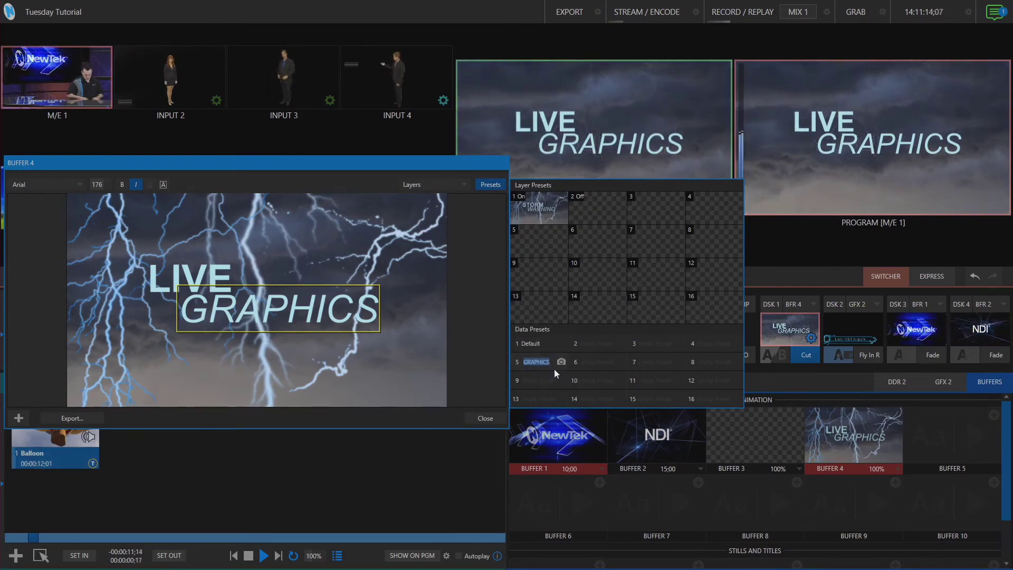
type("LIVE GRAPHIC")
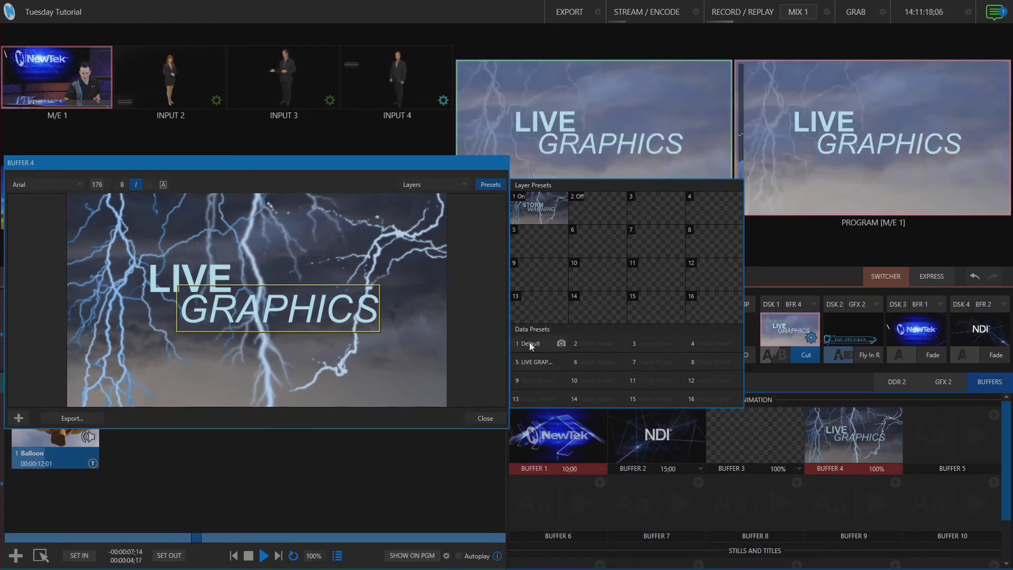
left_click(531, 343)
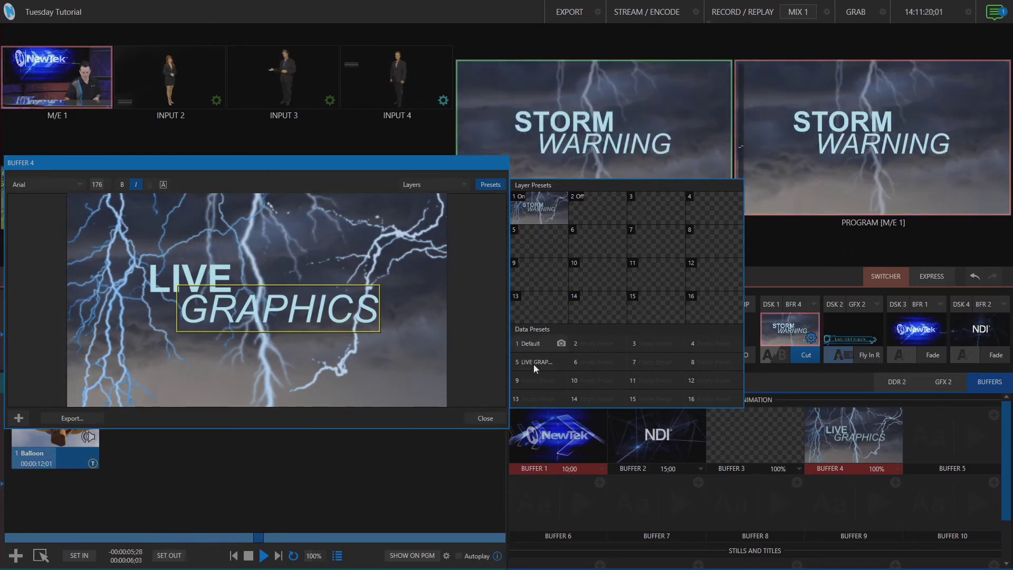
left_click(533, 360)
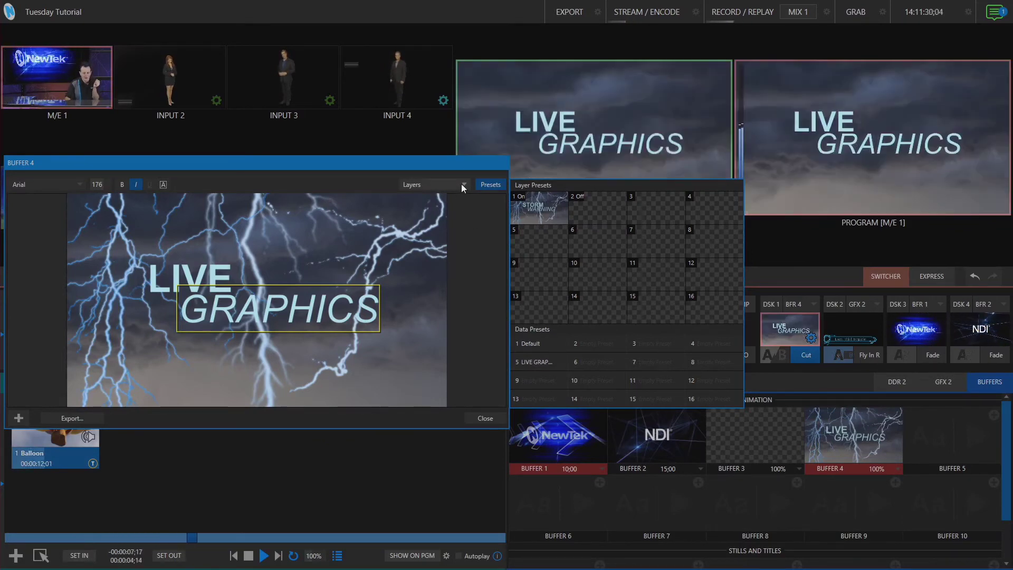
- Hide the STORM, WARNING and BG layers so only the lightning bolts remain
left_click(461, 183)
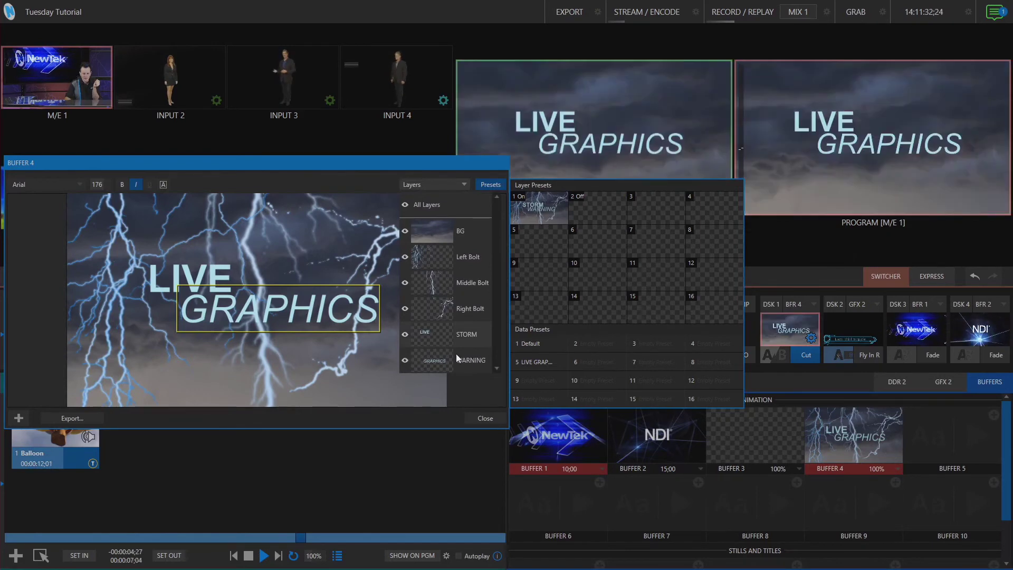
left_click(404, 360)
left_click(405, 333)
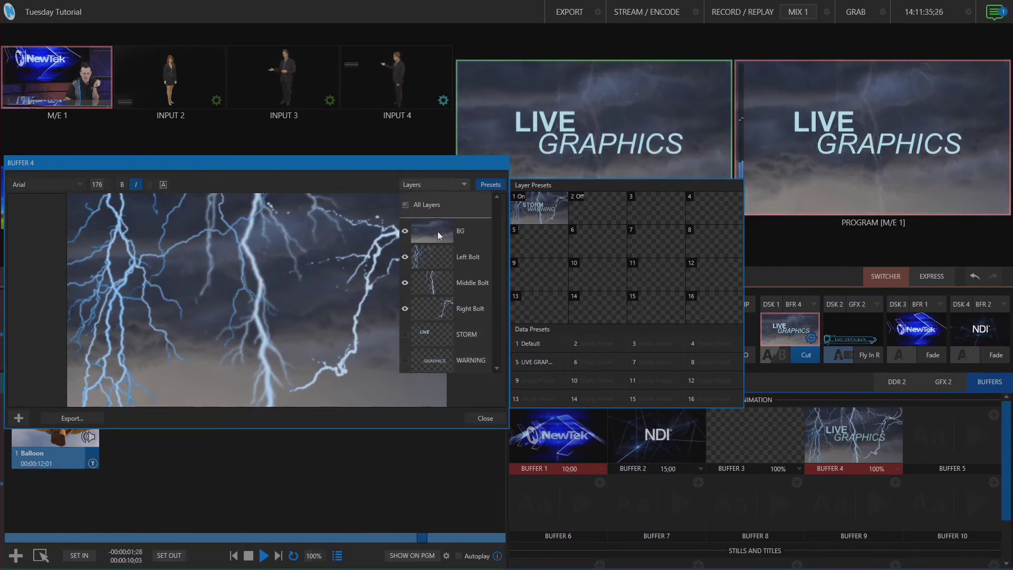
left_click(438, 231)
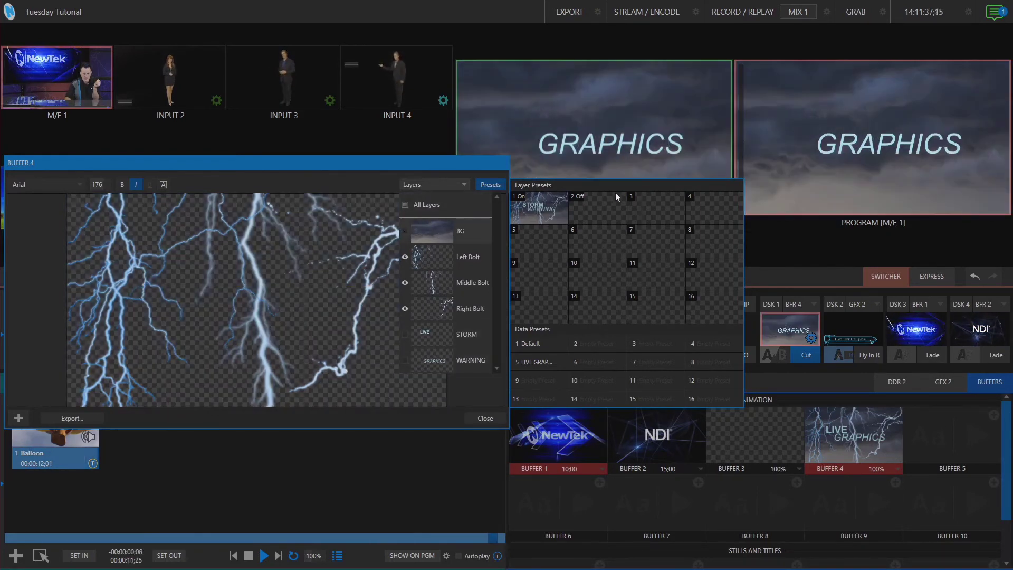
- Store the bolts-only layout as layer preset 3 and close the Buffer 4 editor
left_click(668, 193)
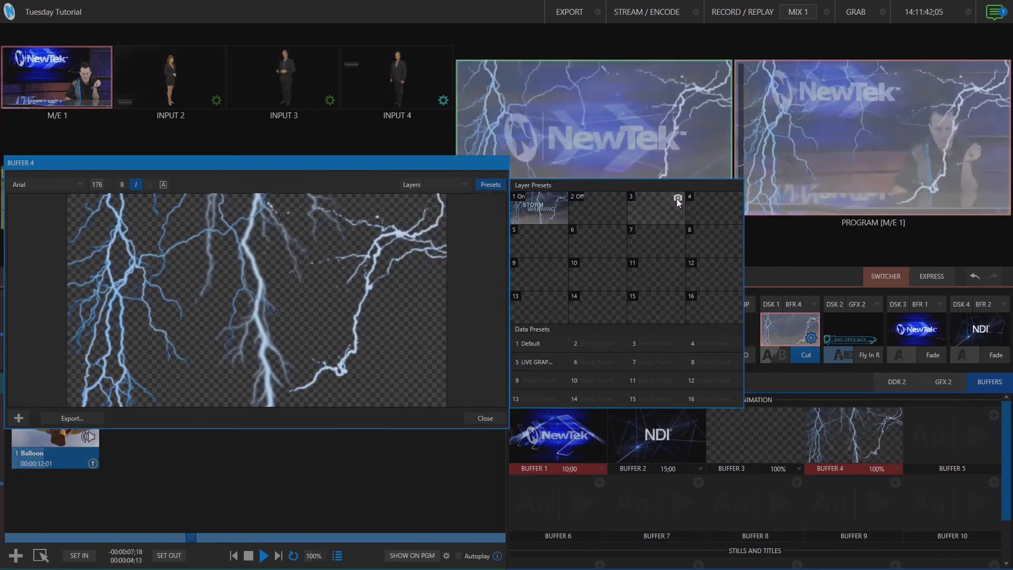
left_click(677, 198)
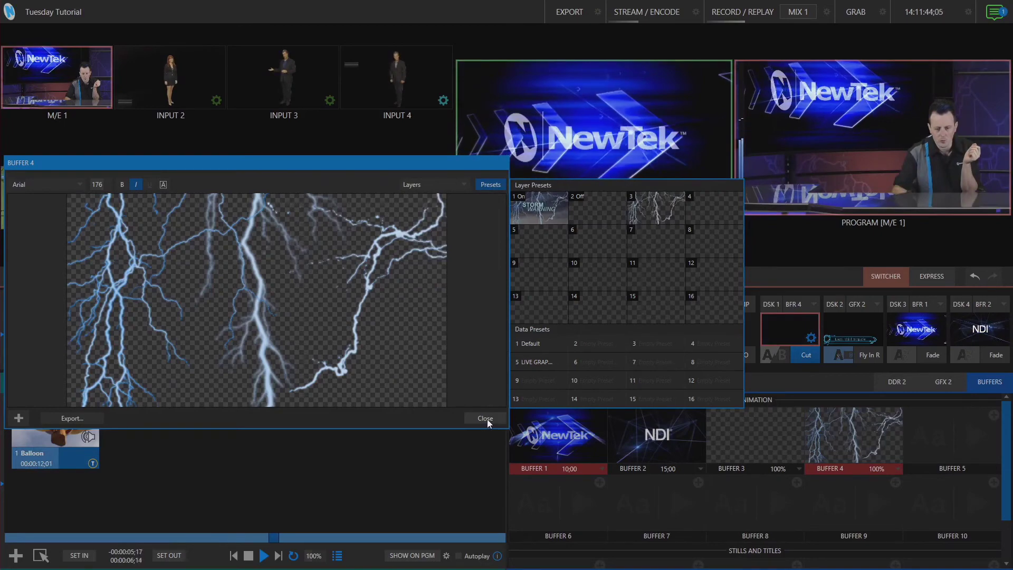
left_click(485, 418)
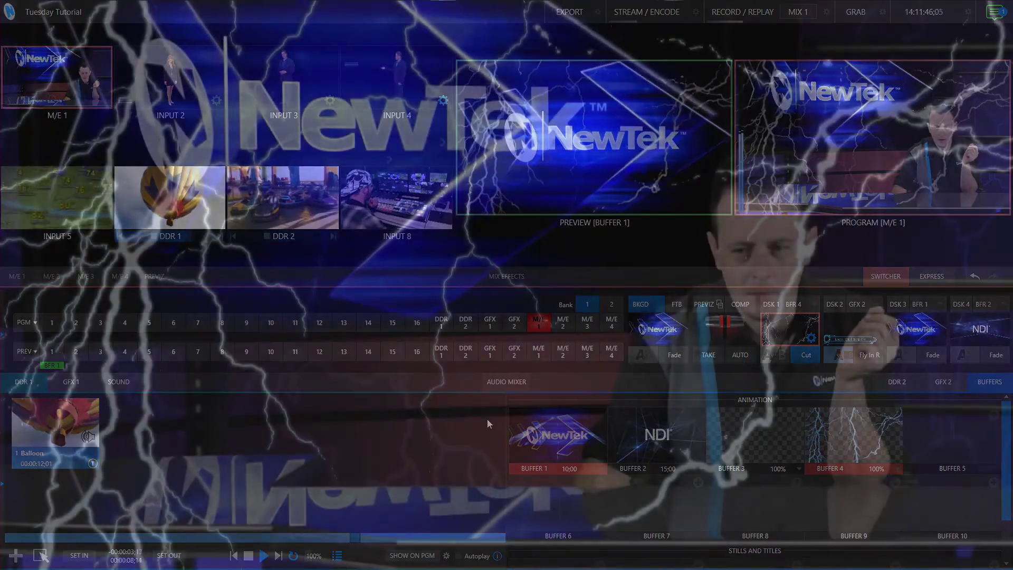